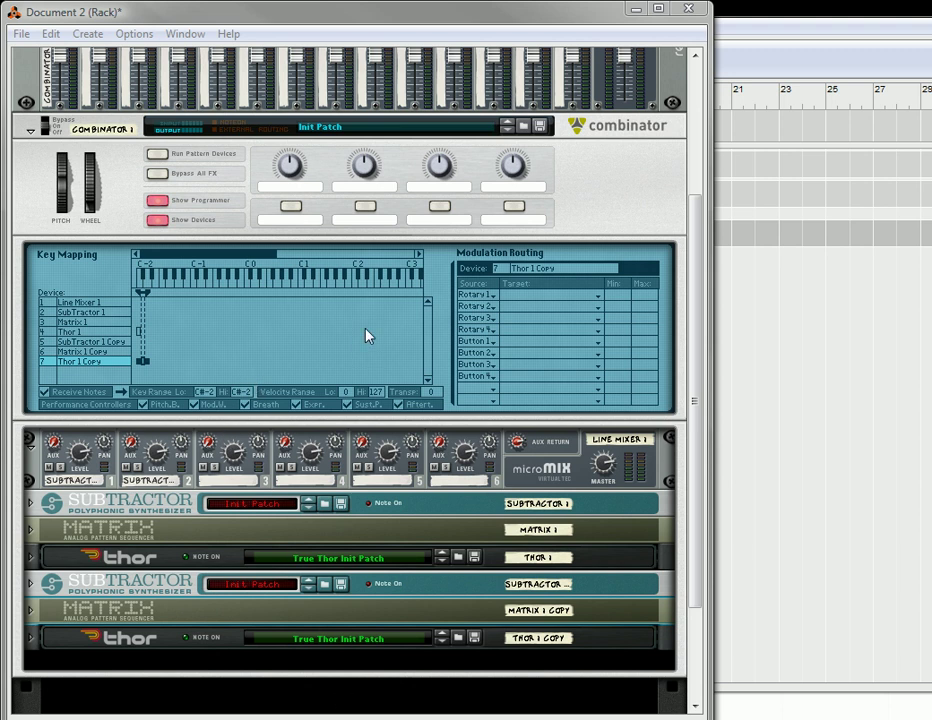
Step: Hide Combinator 1's devices and programmer, and mute main mixer channel 1
{"action": "left_click_drag", "start_coordinate": [694, 236], "coordinate": [695, 270]}
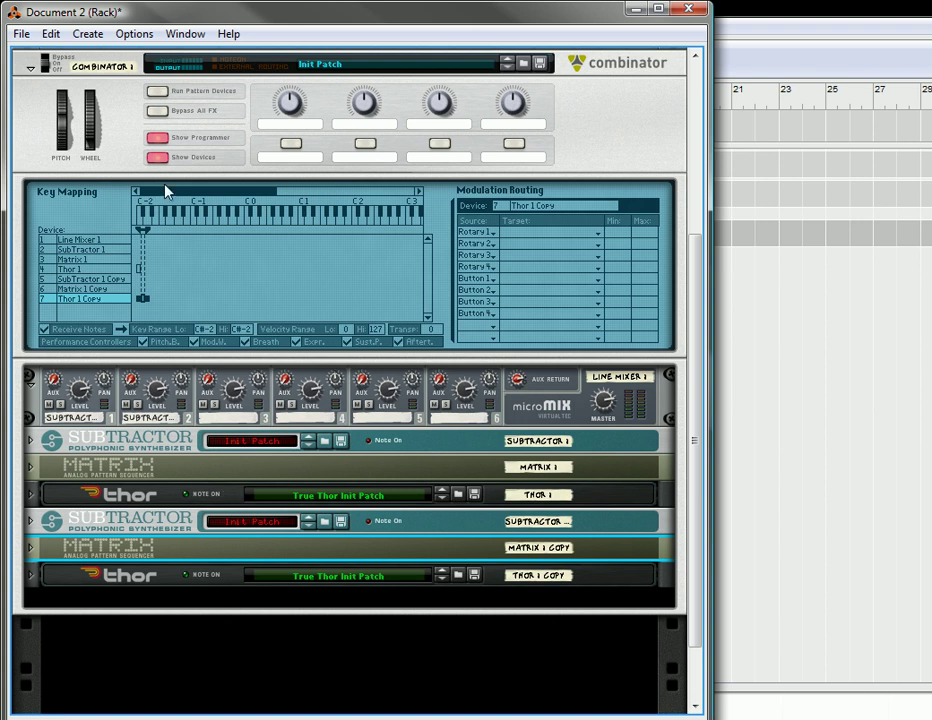
{"action": "left_click", "coordinate": [170, 157]}
{"action": "left_click", "coordinate": [165, 310]}
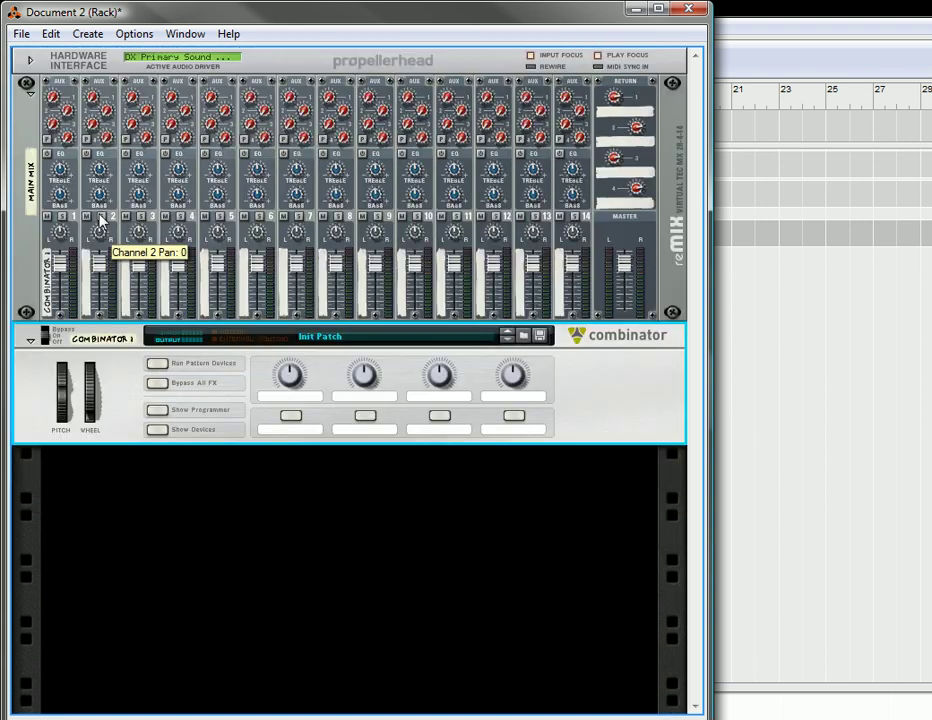
{"action": "left_click", "coordinate": [47, 216]}
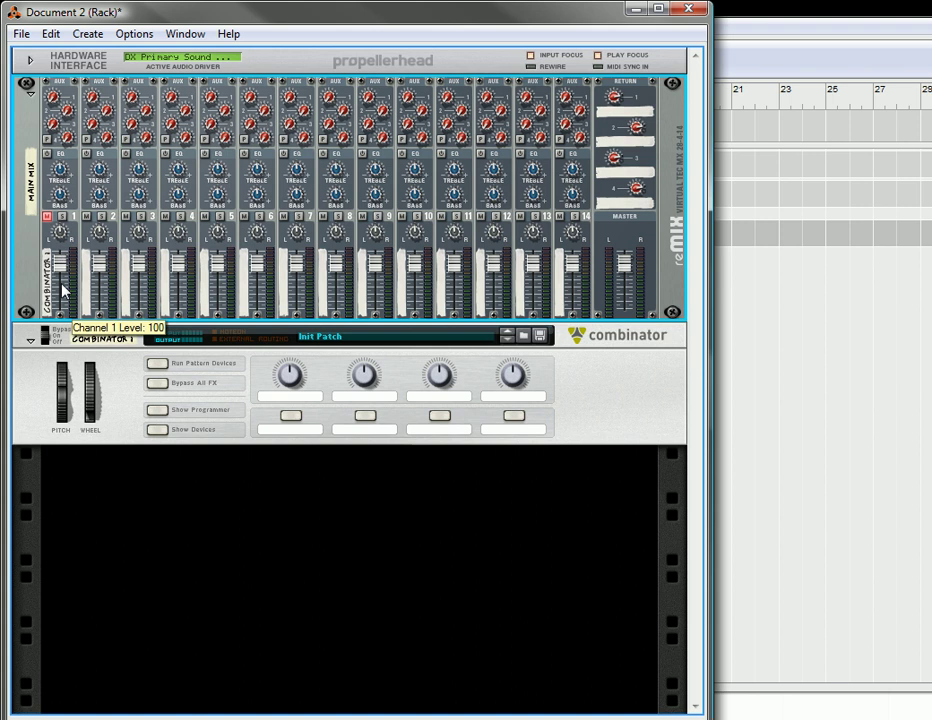
Step: Fold Combinator 1 and add a new Combinator below it
{"action": "left_click", "coordinate": [32, 340]}
{"action": "left_click", "coordinate": [30, 338]}
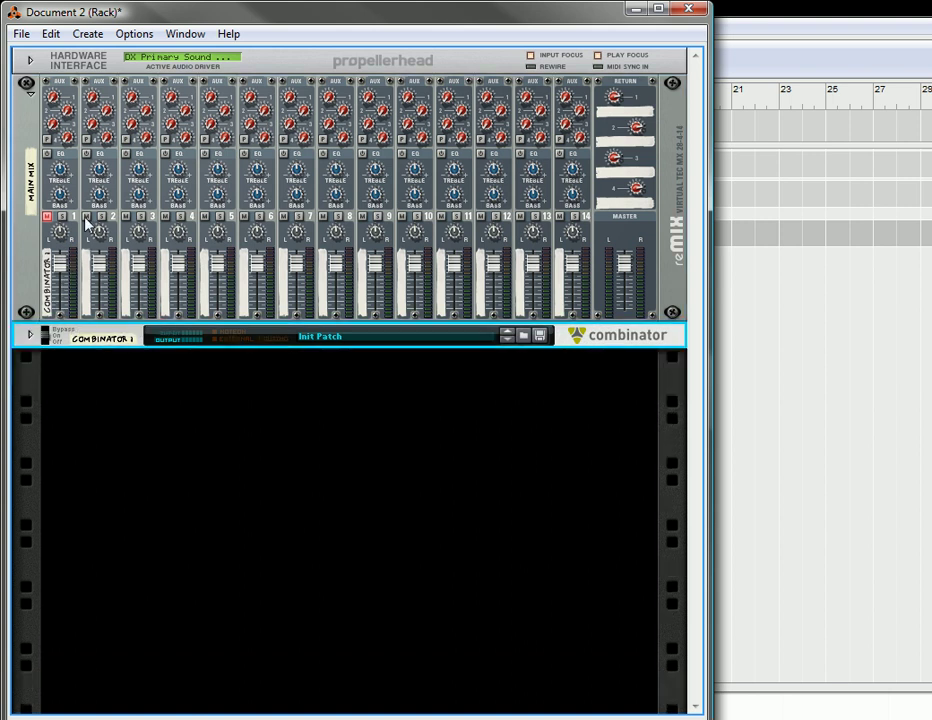
{"action": "left_click", "coordinate": [87, 33]}
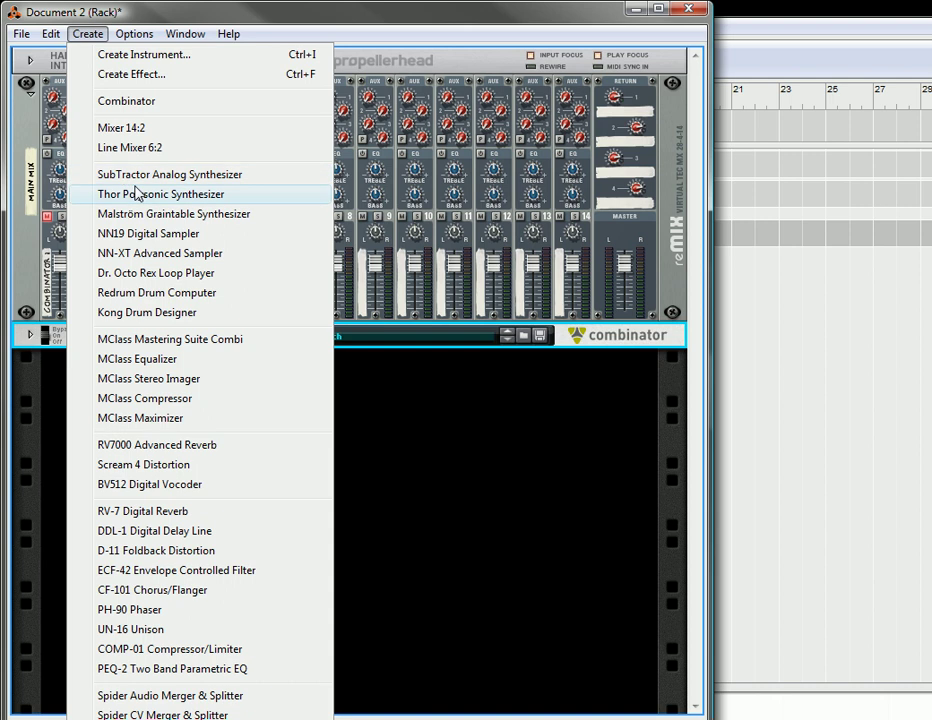
{"action": "left_click", "coordinate": [132, 101]}
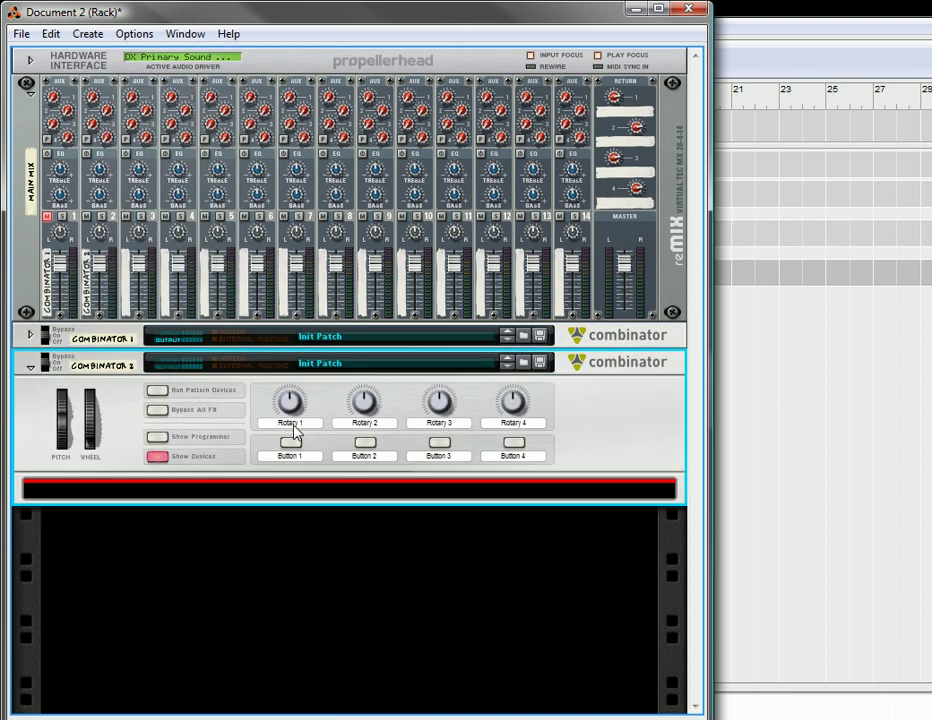
Step: Clear the text of Rotary 1-4 and Button 1-4 labels on Combinator 2
{"action": "double_click", "coordinate": [292, 424]}
{"action": "key", "text": "BackSpace"}
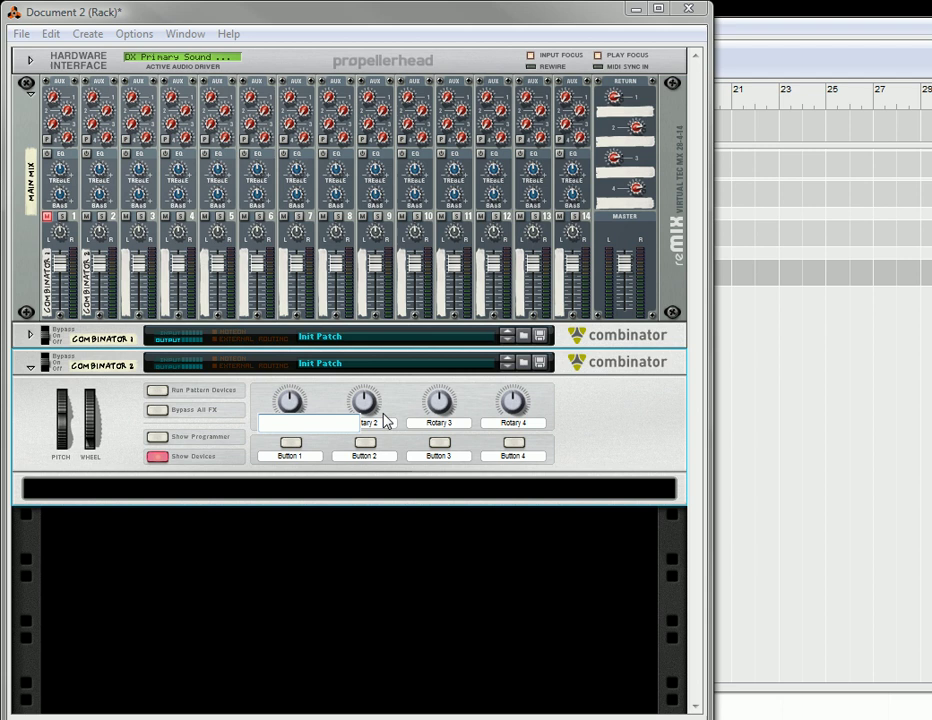
{"action": "double_click", "coordinate": [380, 421]}
{"action": "key", "text": "BackSpace"}
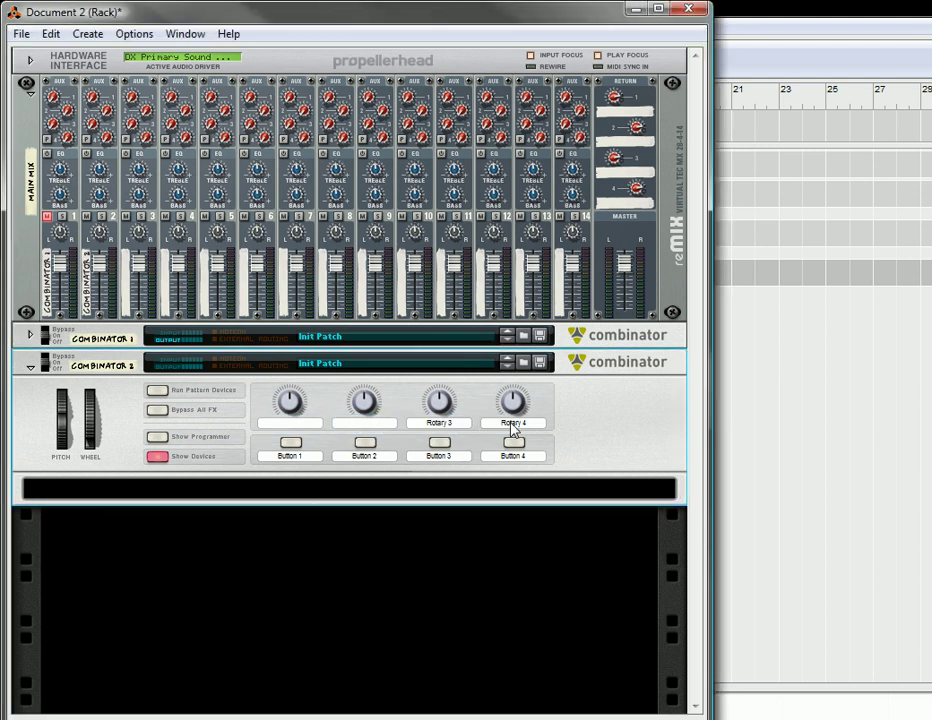
{"action": "double_click", "coordinate": [513, 423]}
{"action": "key", "text": "BackSpace"}
{"action": "double_click", "coordinate": [439, 423]}
{"action": "key", "text": "BackSpace"}
{"action": "double_click", "coordinate": [290, 456]}
{"action": "key", "text": "BackSpace"}
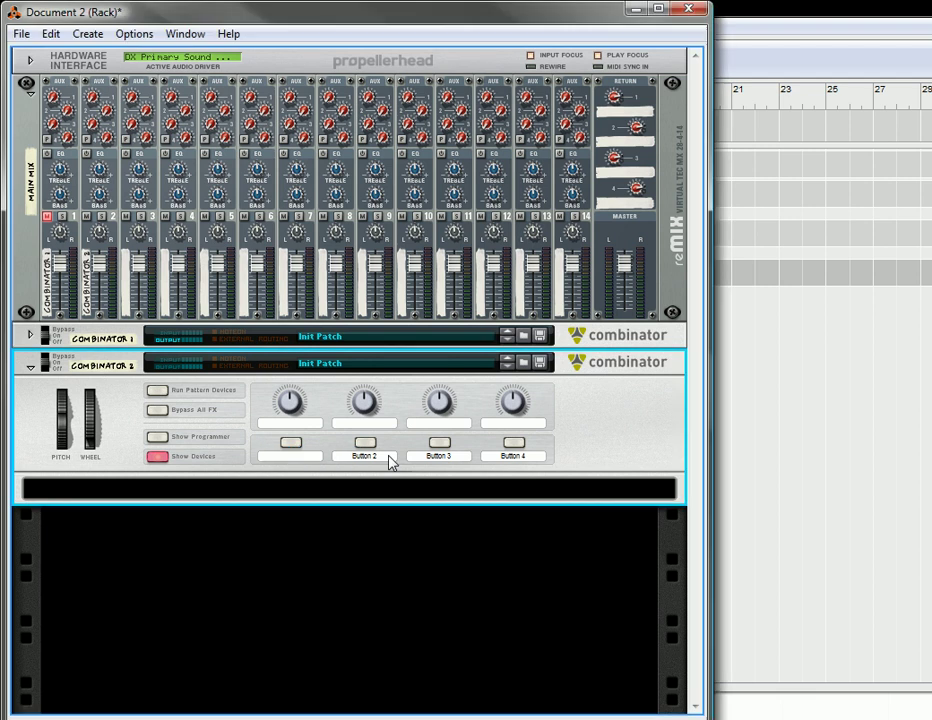
{"action": "double_click", "coordinate": [390, 459]}
{"action": "key", "text": "BackSpace"}
{"action": "double_click", "coordinate": [452, 459]}
{"action": "key", "text": "BackSpace"}
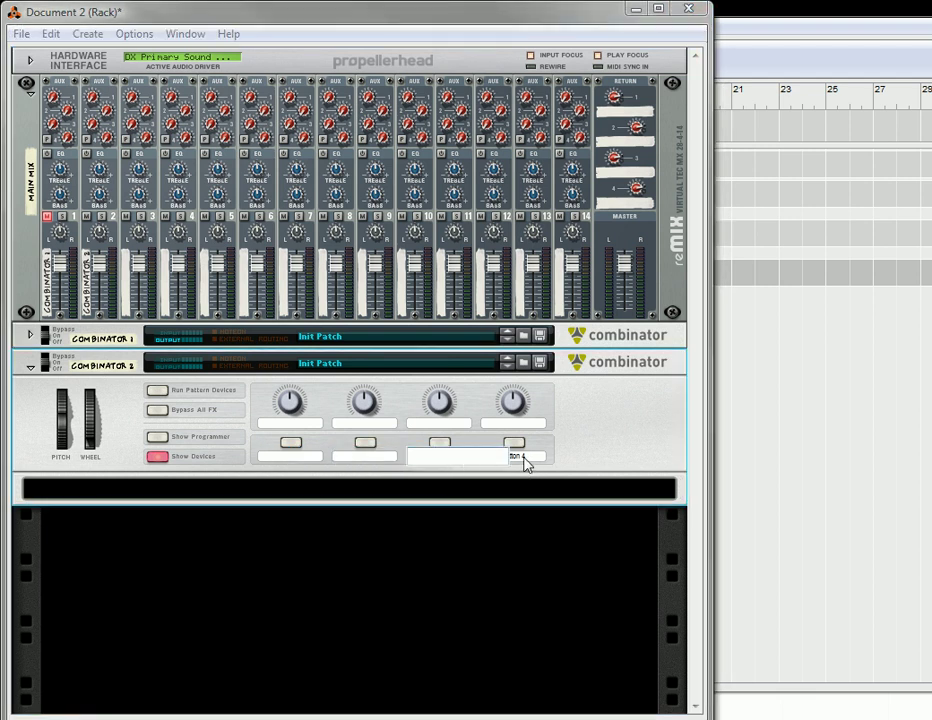
{"action": "double_click", "coordinate": [527, 463]}
{"action": "key", "text": "BackSpace"}
Step: Add a Mixer 14:2, a SubTractor Analog Synthesizer and a Thor Polysonic Synthesizer to Combinator 2
{"action": "left_click", "coordinate": [376, 493]}
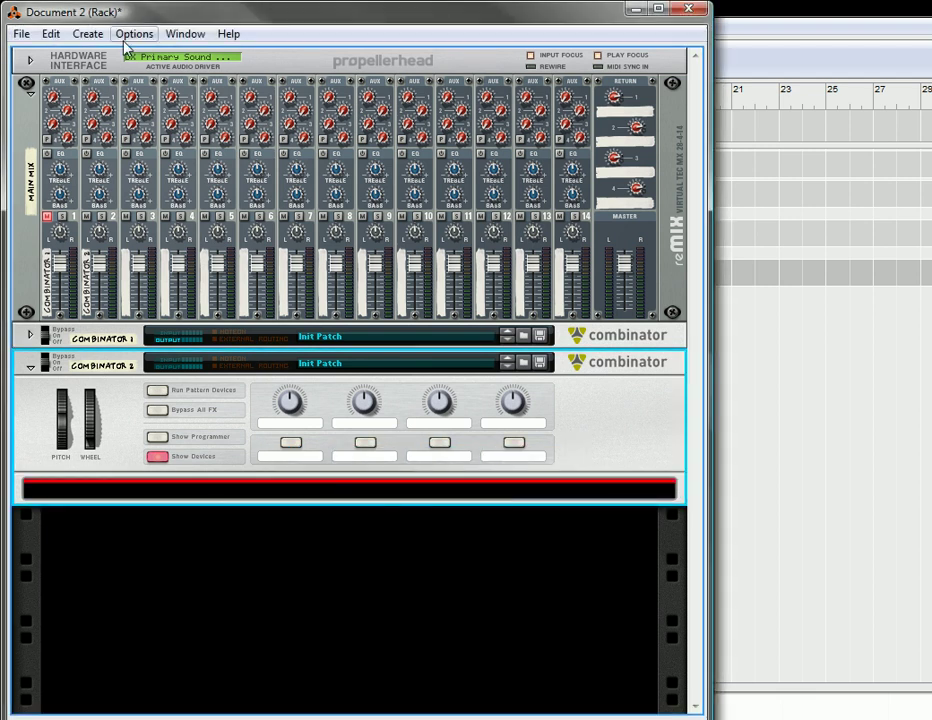
{"action": "left_click", "coordinate": [92, 34]}
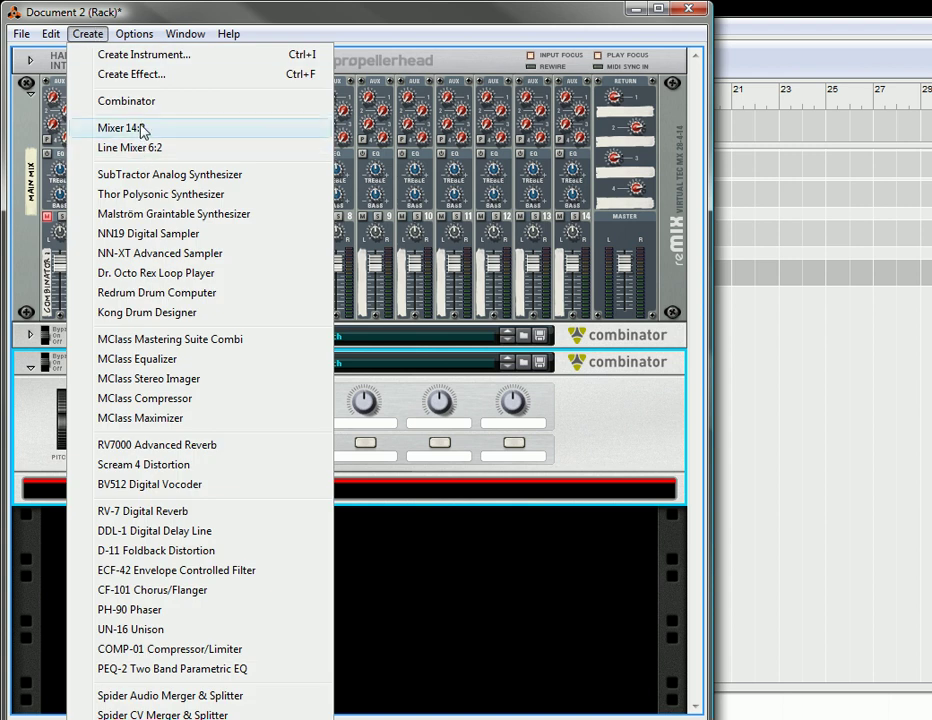
{"action": "left_click", "coordinate": [120, 128]}
{"action": "left_click", "coordinate": [88, 34]}
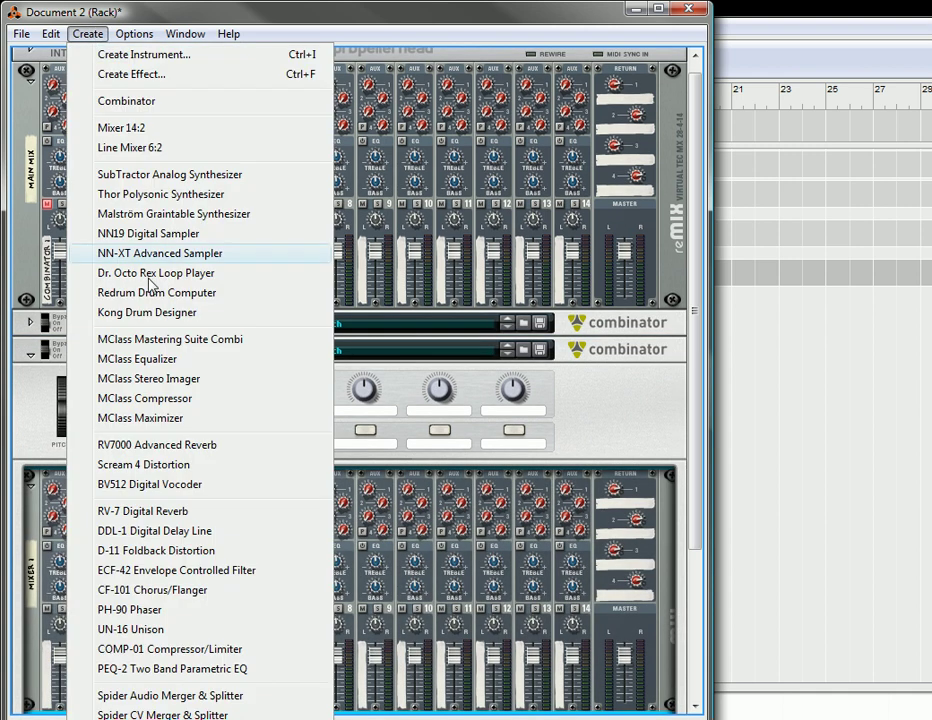
{"action": "left_click", "coordinate": [165, 183]}
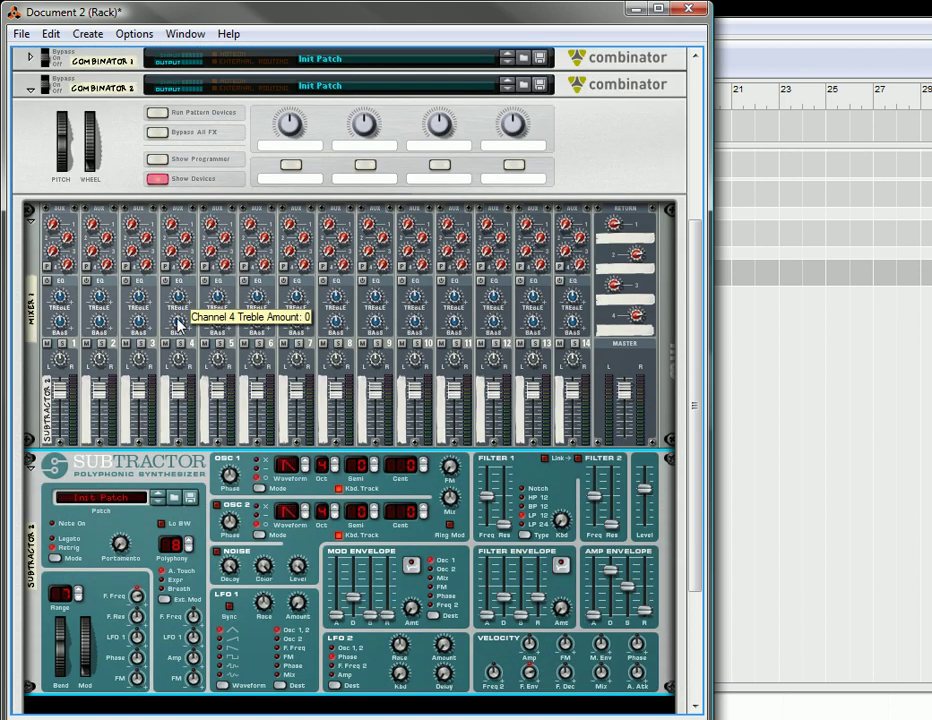
{"action": "left_click", "coordinate": [87, 33]}
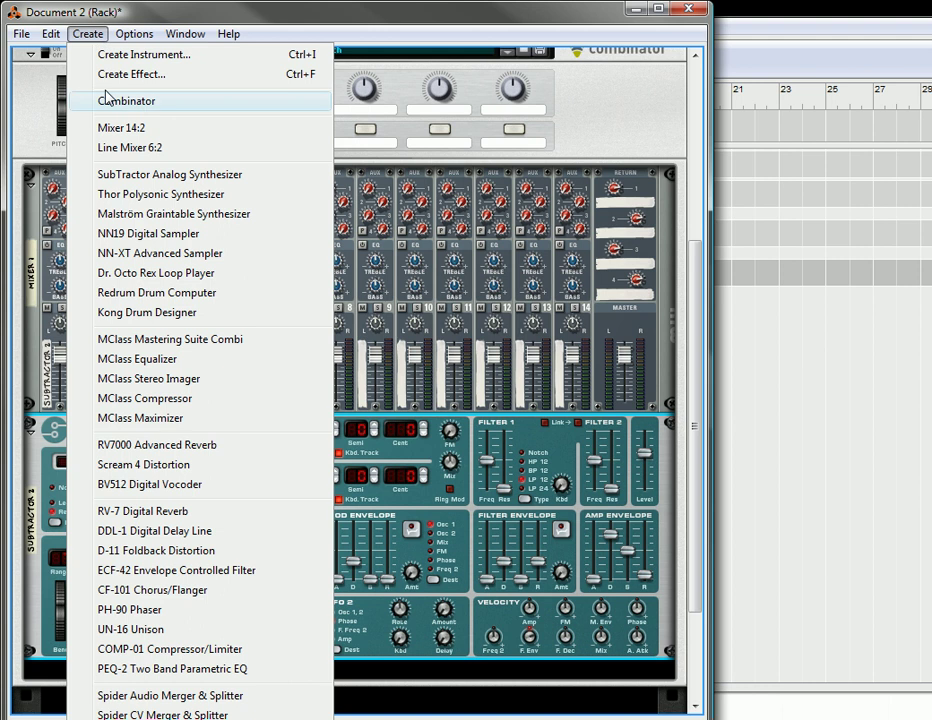
{"action": "left_click", "coordinate": [134, 196]}
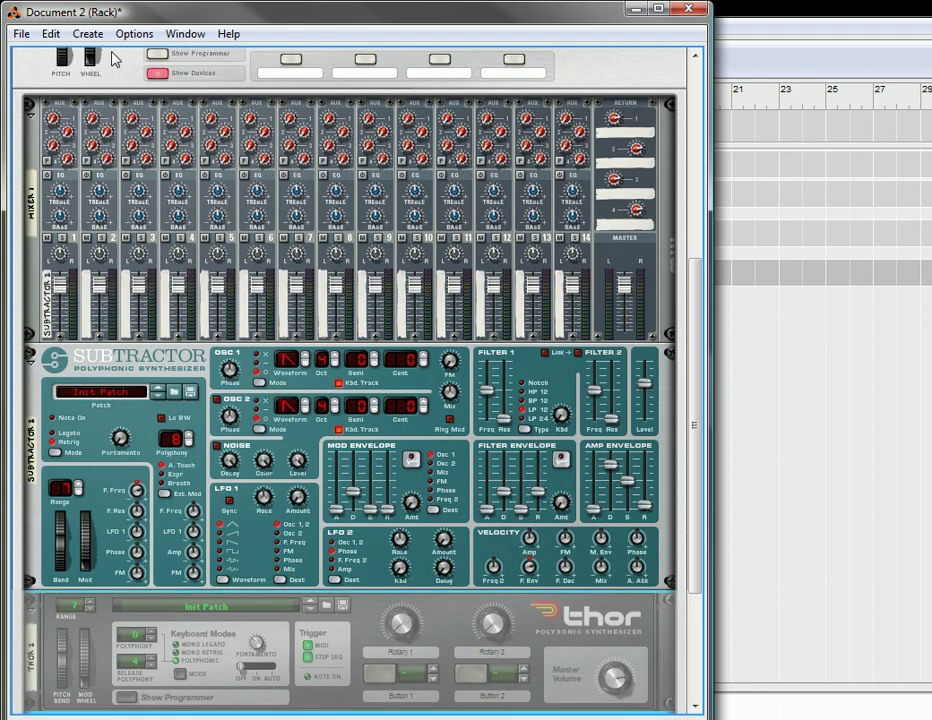
{"action": "left_click", "coordinate": [88, 33]}
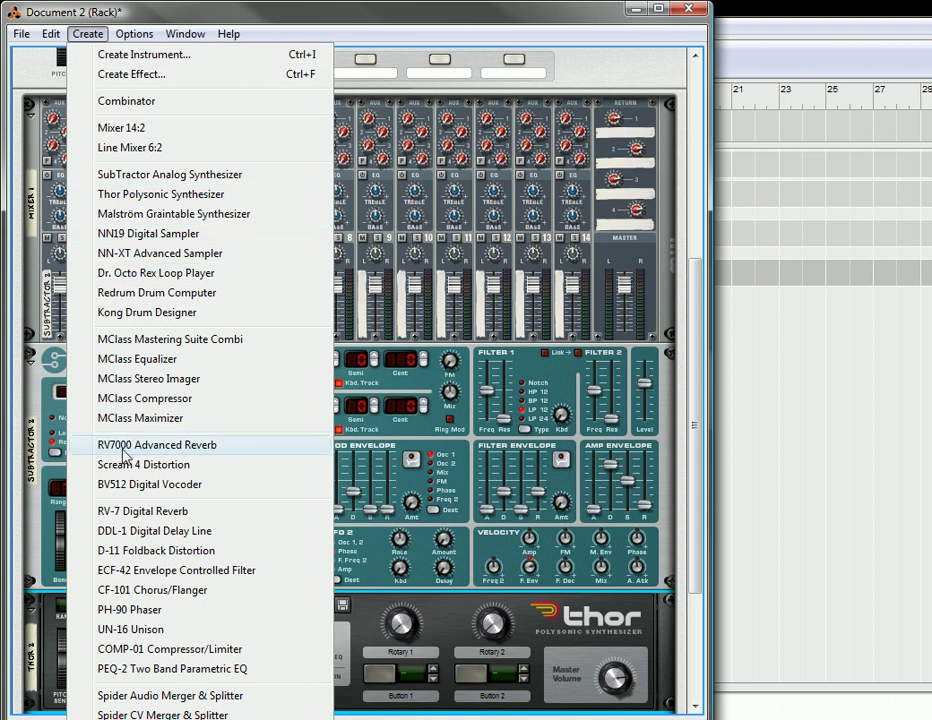
{"action": "left_click", "coordinate": [357, 566]}
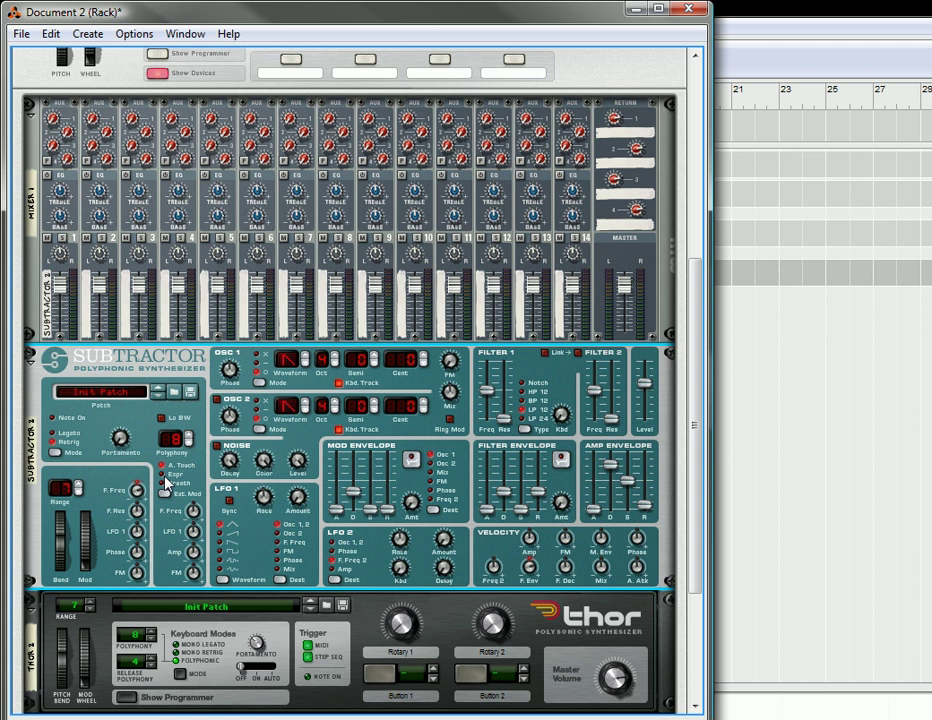
Step: On the rack's back, cable Thor's Step Sequencer Note and Gate outputs to the SubTractor's CV and Gate inputs
{"action": "scroll", "coordinate": [162, 477], "scroll_direction": "down", "scroll_amount": 3}
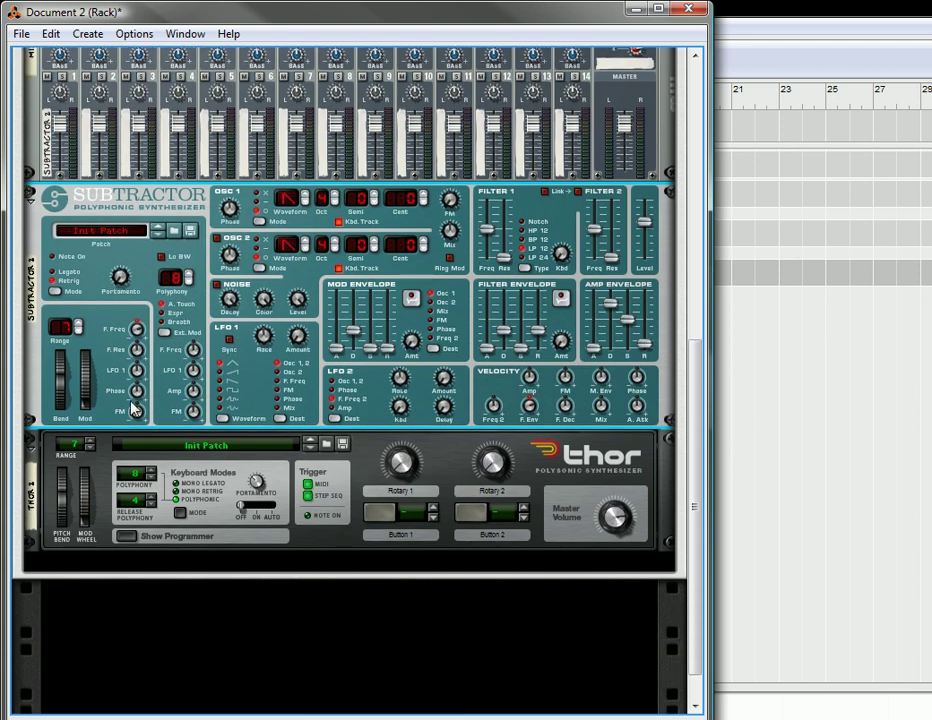
{"action": "scroll", "coordinate": [160, 377], "scroll_direction": "up", "scroll_amount": 2}
{"action": "scroll", "coordinate": [160, 377], "scroll_direction": "up", "scroll_amount": 3}
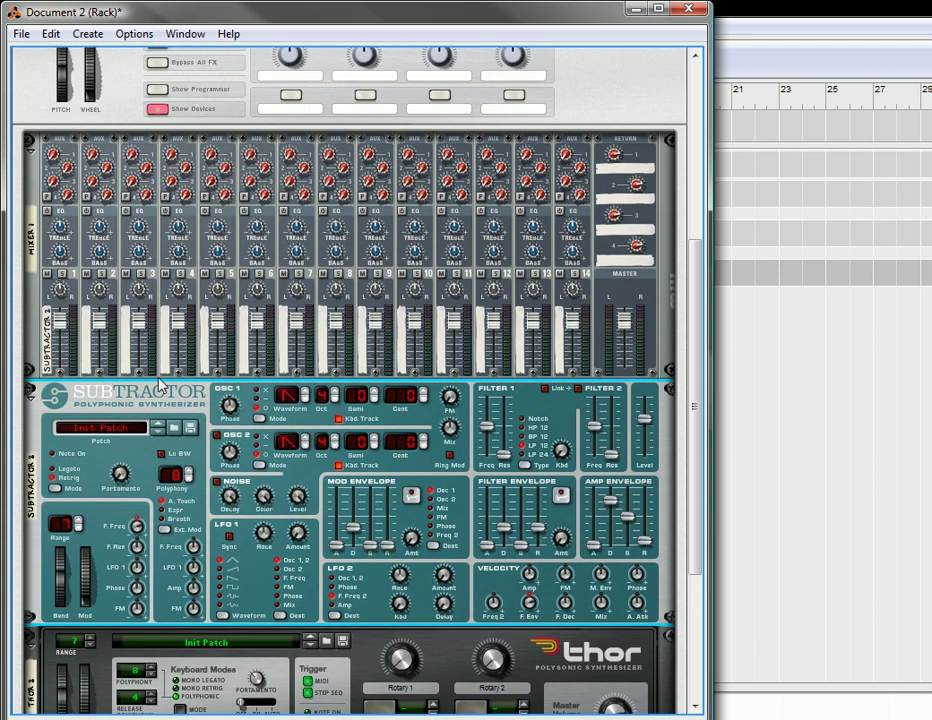
{"action": "scroll", "coordinate": [160, 386], "scroll_direction": "down", "scroll_amount": 2}
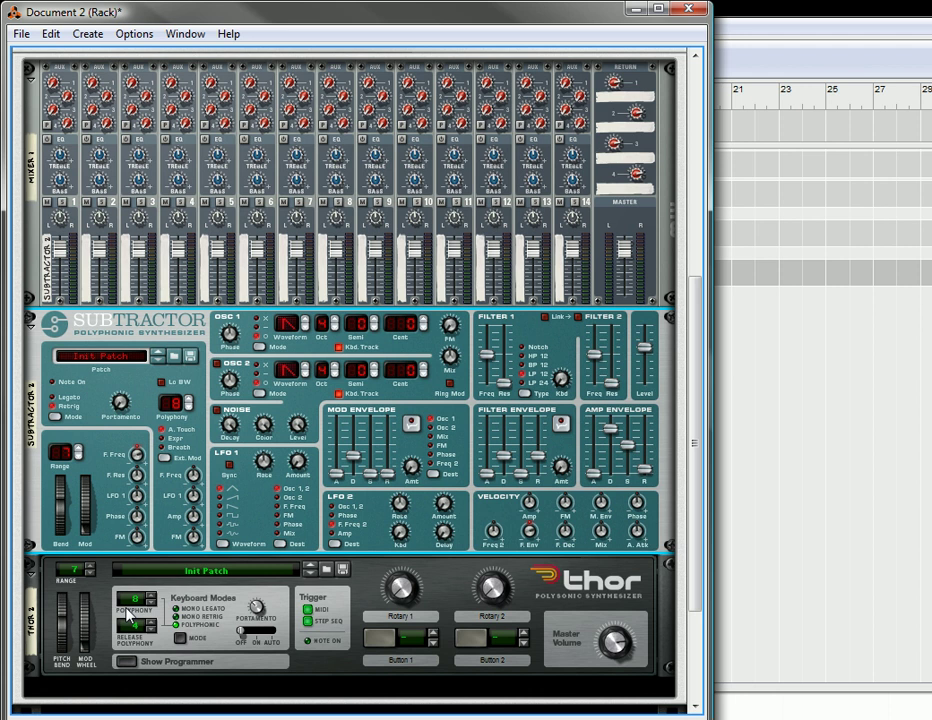
{"action": "key", "text": "Tab"}
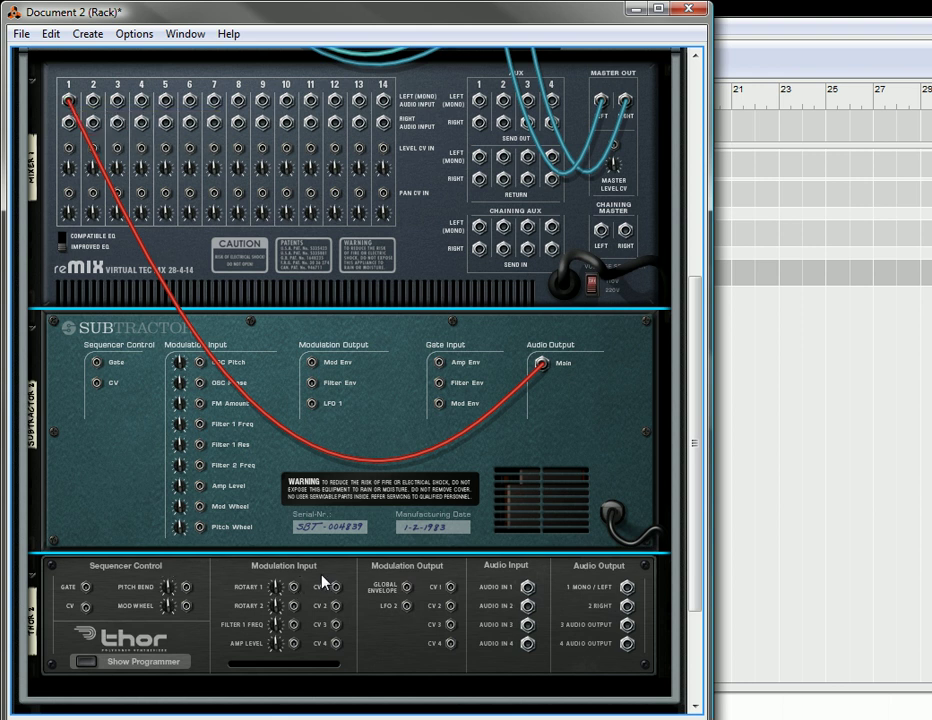
{"action": "scroll", "coordinate": [60, 665], "scroll_direction": "down", "scroll_amount": 10}
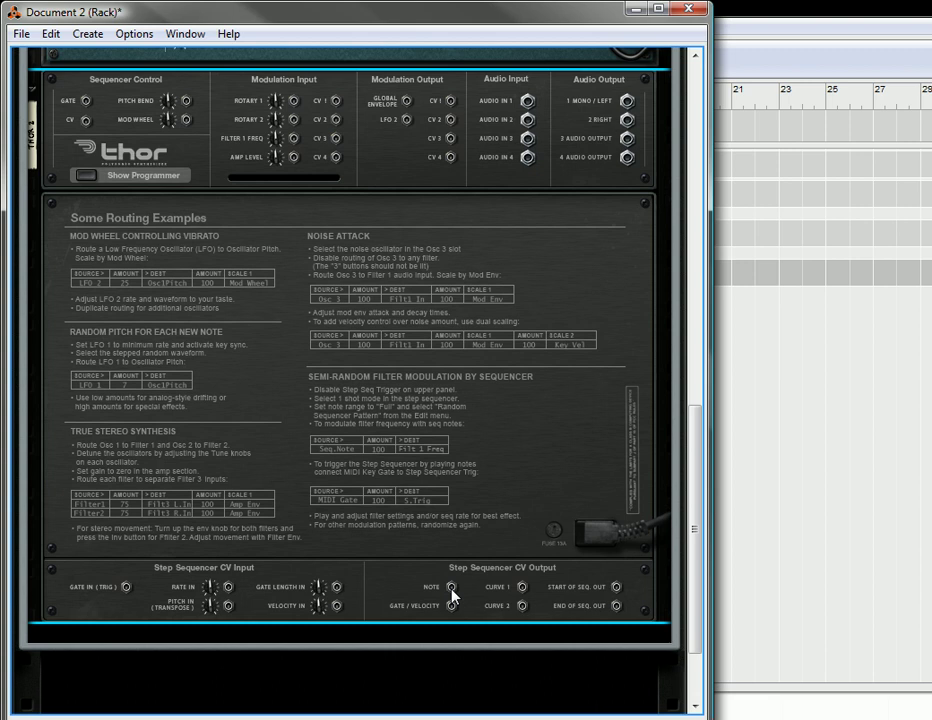
{"action": "mouse_move", "coordinate": [452, 592]}
{"action": "left_mouse_down"}
{"action": "mouse_move", "coordinate": [343, 339]}
{"action": "mouse_move", "coordinate": [235, 195]}
{"action": "mouse_move", "coordinate": [183, 35]}
{"action": "mouse_move", "coordinate": [195, 52]}
{"action": "mouse_move", "coordinate": [97, 183]}
{"action": "mouse_move", "coordinate": [447, 690]}
{"action": "mouse_move", "coordinate": [468, 666]}
{"action": "mouse_move", "coordinate": [445, 635]}
{"action": "mouse_move", "coordinate": [450, 588]}
{"action": "left_mouse_up"}
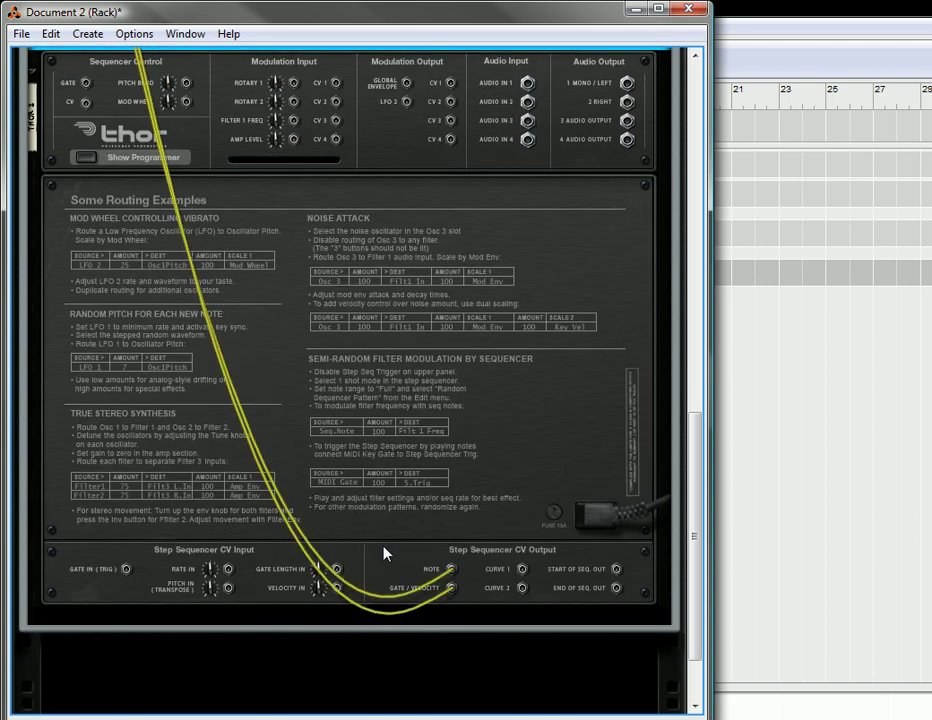
{"action": "scroll", "coordinate": [281, 364], "scroll_direction": "up", "scroll_amount": 4}
{"action": "key", "text": "Tab"}
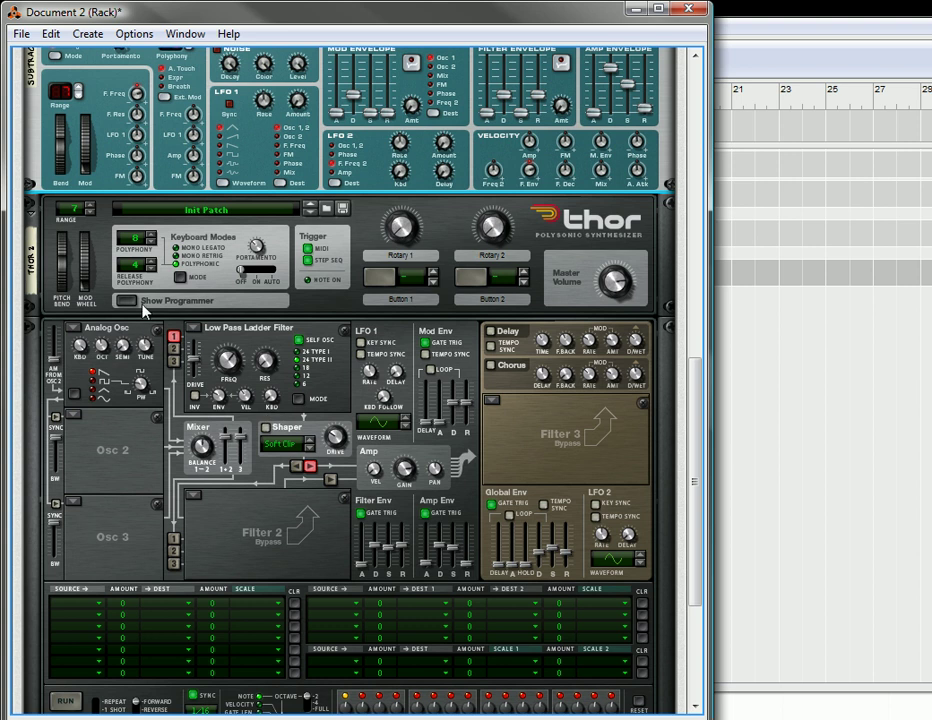
Step: Load the True Thor Init Patch into Thor
{"action": "left_click", "coordinate": [244, 214]}
{"action": "left_click", "coordinate": [281, 222]}
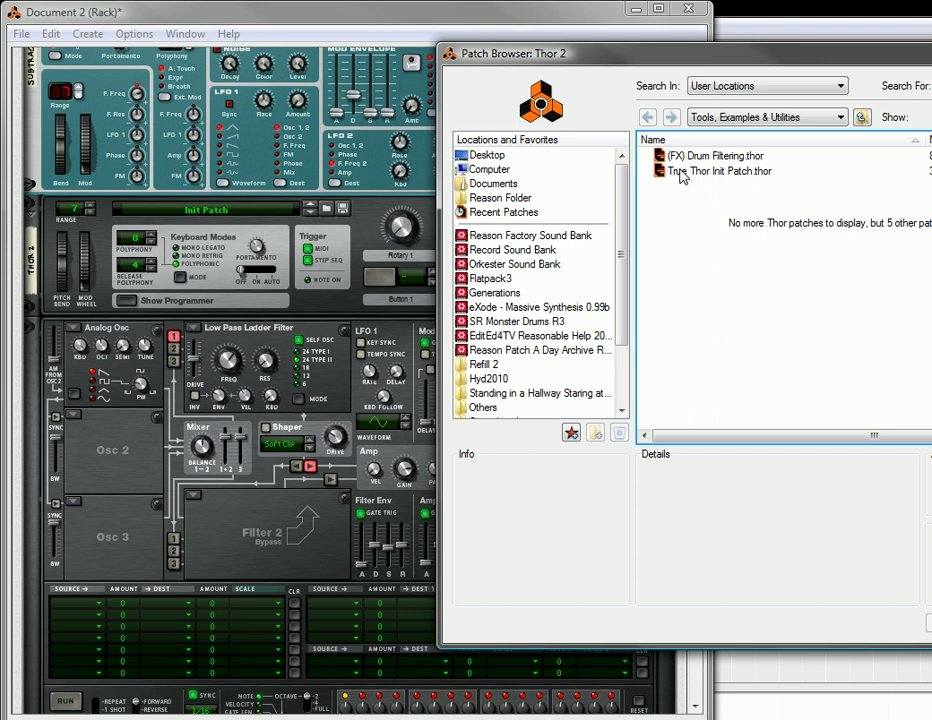
{"action": "double_click", "coordinate": [712, 171]}
{"action": "scroll", "coordinate": [137, 485], "scroll_direction": "down", "scroll_amount": 3}
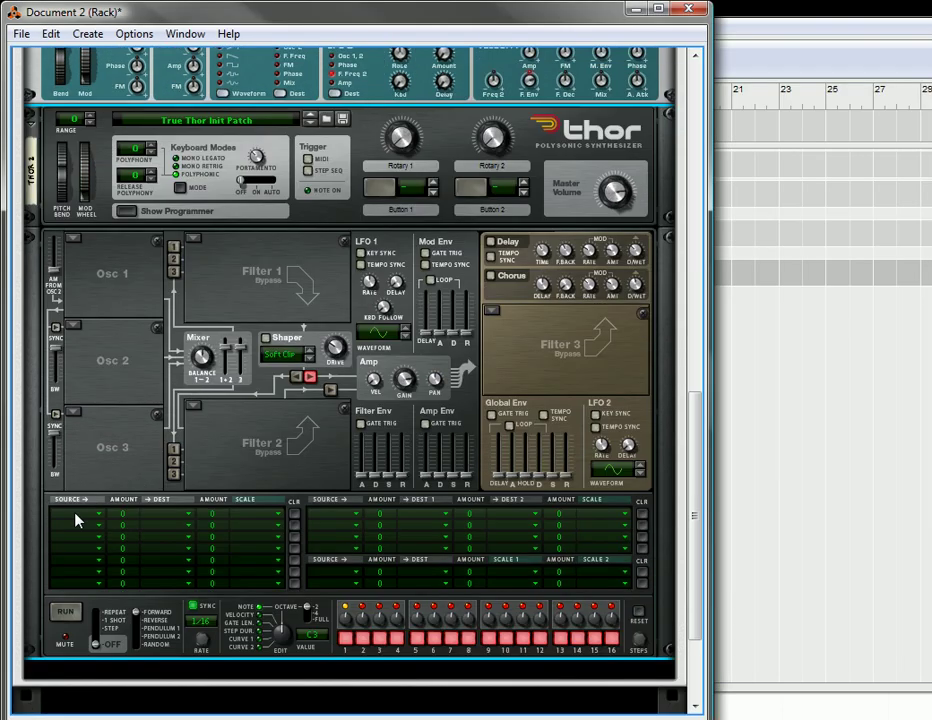
Step: Randomize Thor's step sequencer pattern, set Run Mode to Repeat and change the octave range
{"action": "right_click", "coordinate": [355, 608]}
{"action": "left_click", "coordinate": [410, 542]}
{"action": "left_click_drag", "start_coordinate": [98, 648], "coordinate": [96, 612]}
{"action": "left_click", "coordinate": [308, 614]}
{"action": "right_click", "coordinate": [340, 606]}
{"action": "left_click", "coordinate": [405, 546]}
Step: Set Thor's Button 1 note to C-2 and use Button 1 at amount 100 as the first mod source
{"action": "scroll", "coordinate": [405, 307], "scroll_direction": "up", "scroll_amount": 3}
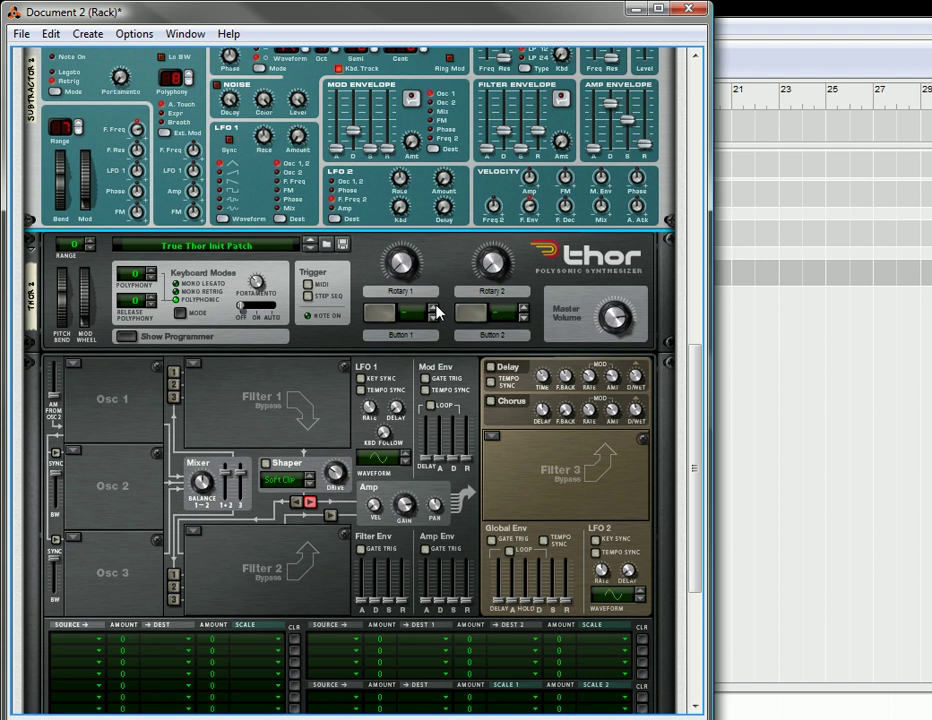
{"action": "left_click", "coordinate": [433, 308]}
{"action": "scroll", "coordinate": [150, 490], "scroll_direction": "down", "scroll_amount": 2}
{"action": "left_click", "coordinate": [67, 572]}
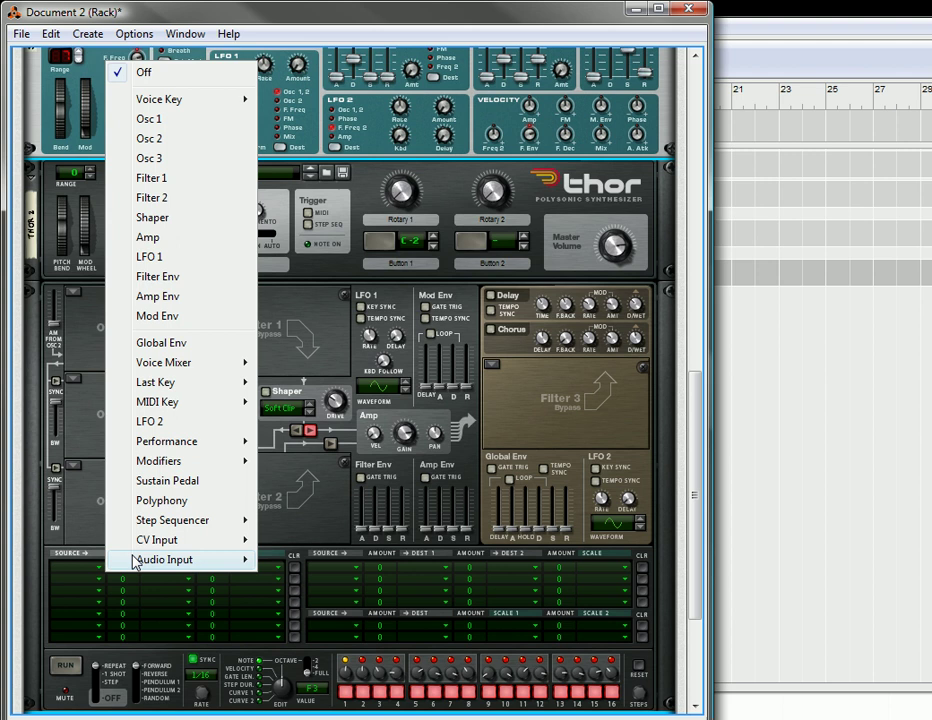
{"action": "mouse_move", "coordinate": [155, 522]}
{"action": "mouse_move", "coordinate": [235, 466]}
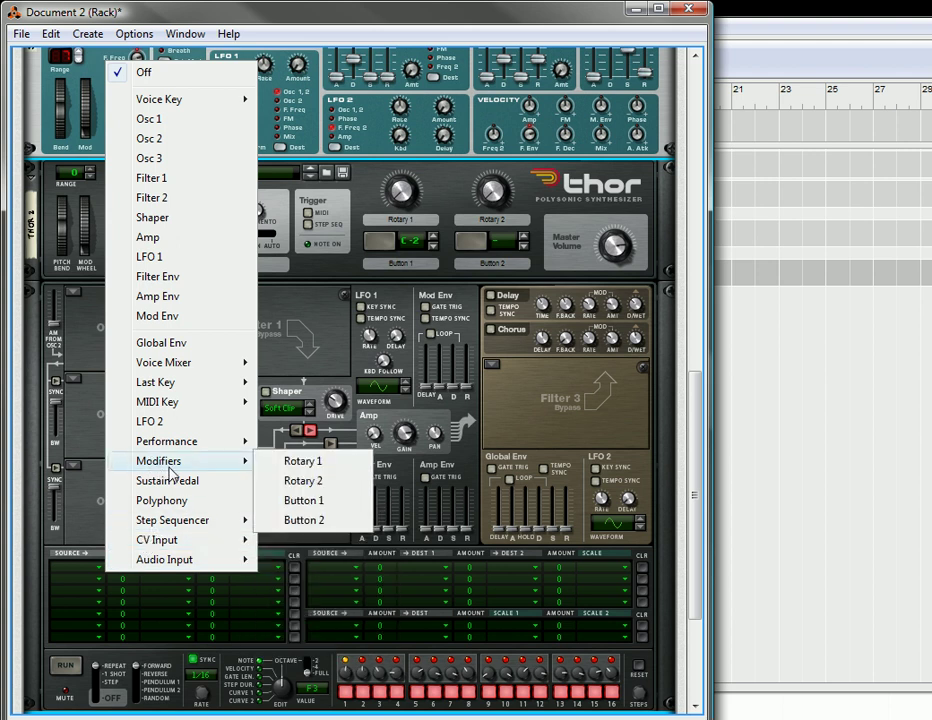
{"action": "left_click", "coordinate": [298, 501]}
{"action": "left_click_drag", "start_coordinate": [122, 573], "coordinate": [138, 520]}
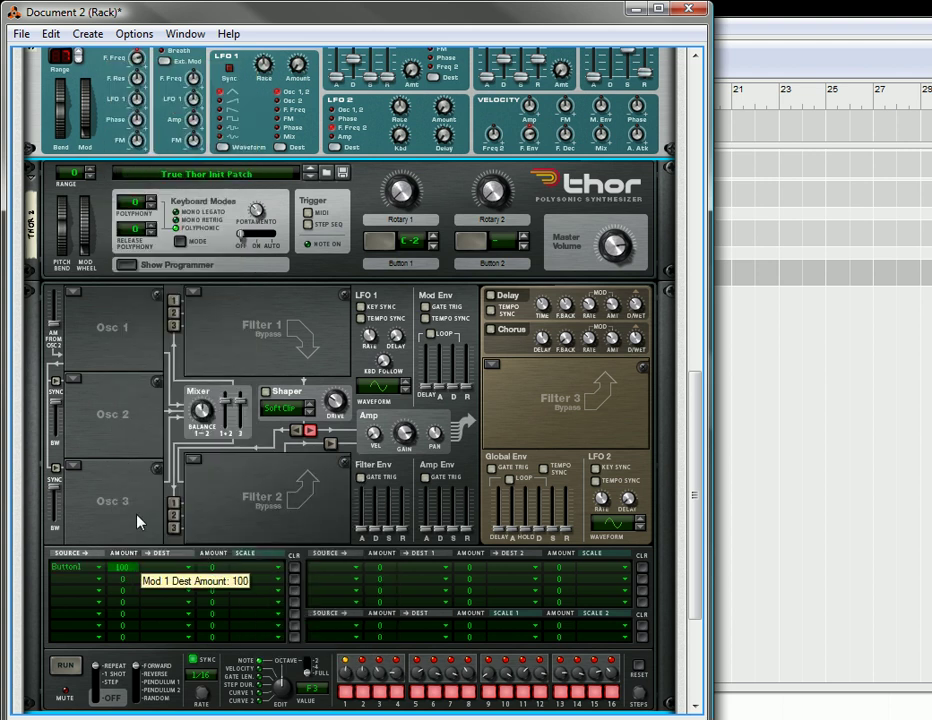
Step: Set the first mod slot's destination to Step Sequencer > Trig
{"action": "left_click", "coordinate": [150, 571]}
{"action": "mouse_move", "coordinate": [244, 562]}
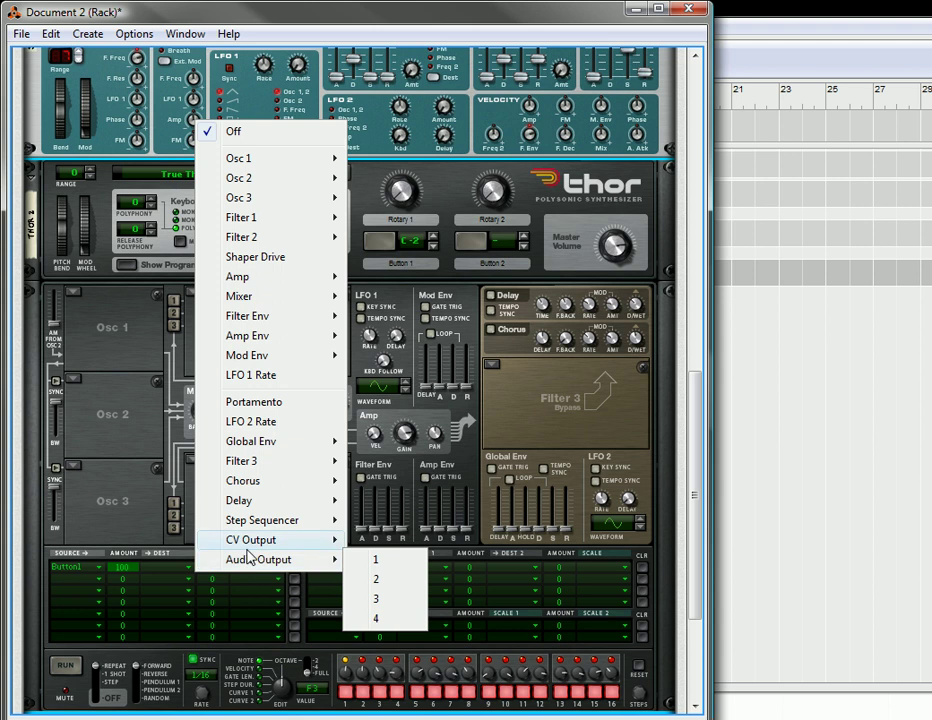
{"action": "mouse_move", "coordinate": [253, 527]}
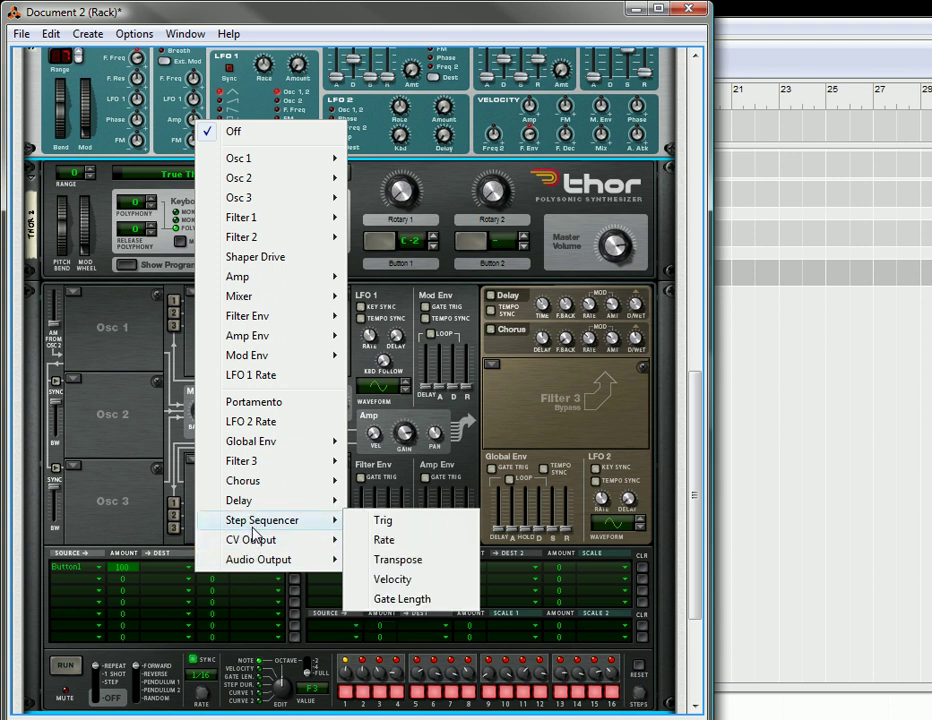
{"action": "left_click", "coordinate": [423, 526]}
{"action": "scroll", "coordinate": [137, 550], "scroll_direction": "down", "scroll_amount": 2}
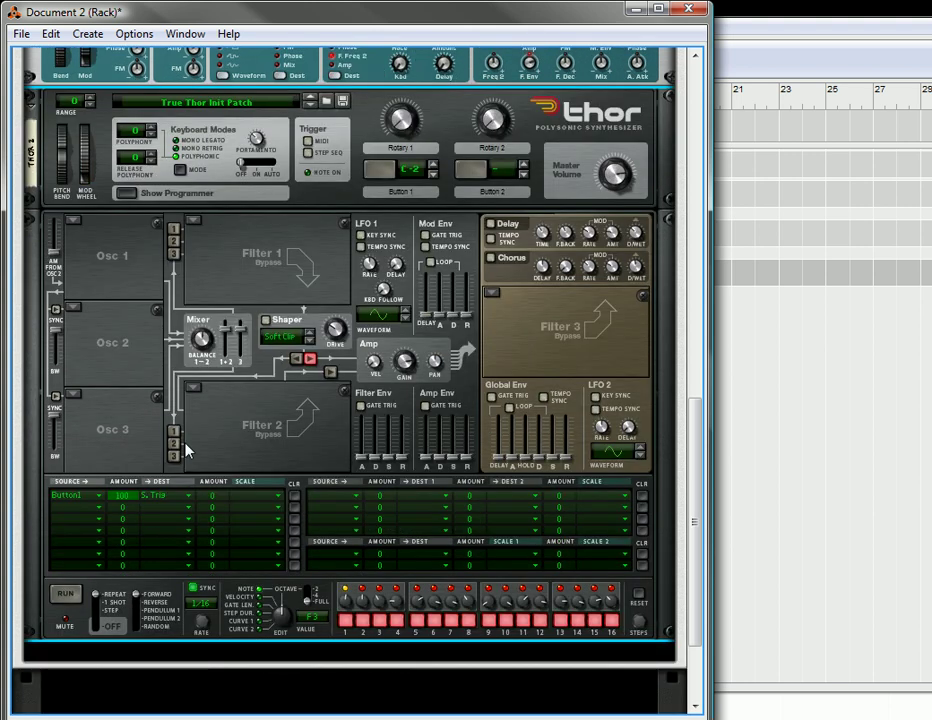
{"action": "scroll", "coordinate": [278, 358], "scroll_direction": "up", "scroll_amount": 3}
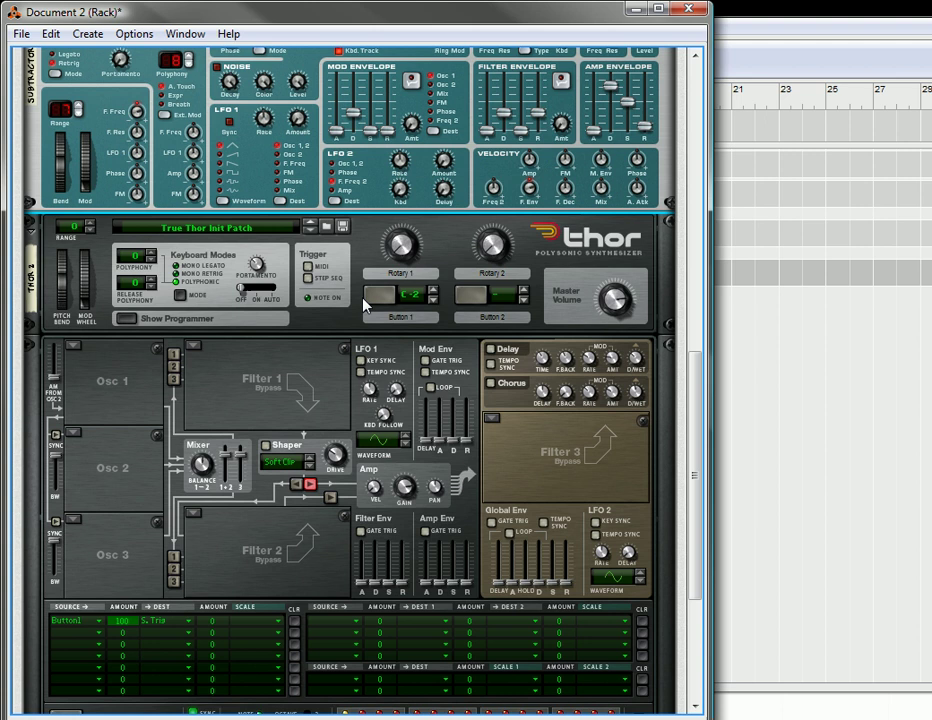
{"action": "scroll", "coordinate": [178, 479], "scroll_direction": "down", "scroll_amount": 4}
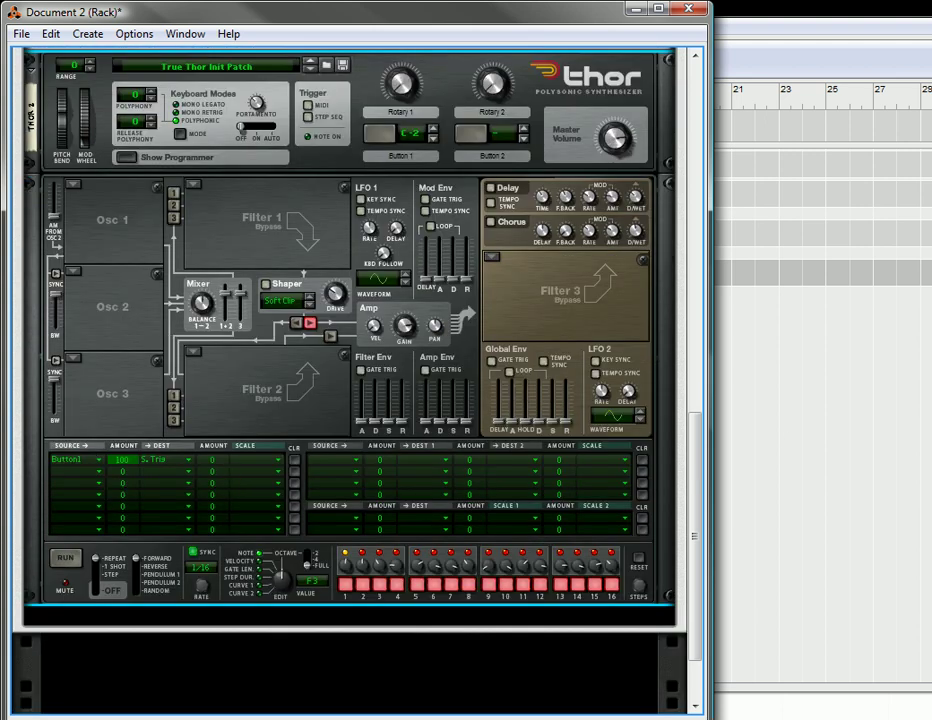
Step: Open the On-screen Piano Keys with F7, move it aside, and play C-2 twice to run Thor's sequencer
{"action": "key", "text": "F7"}
{"action": "left_click_drag", "start_coordinate": [525, 389], "coordinate": [418, 379]}
{"action": "key", "text": "a"}
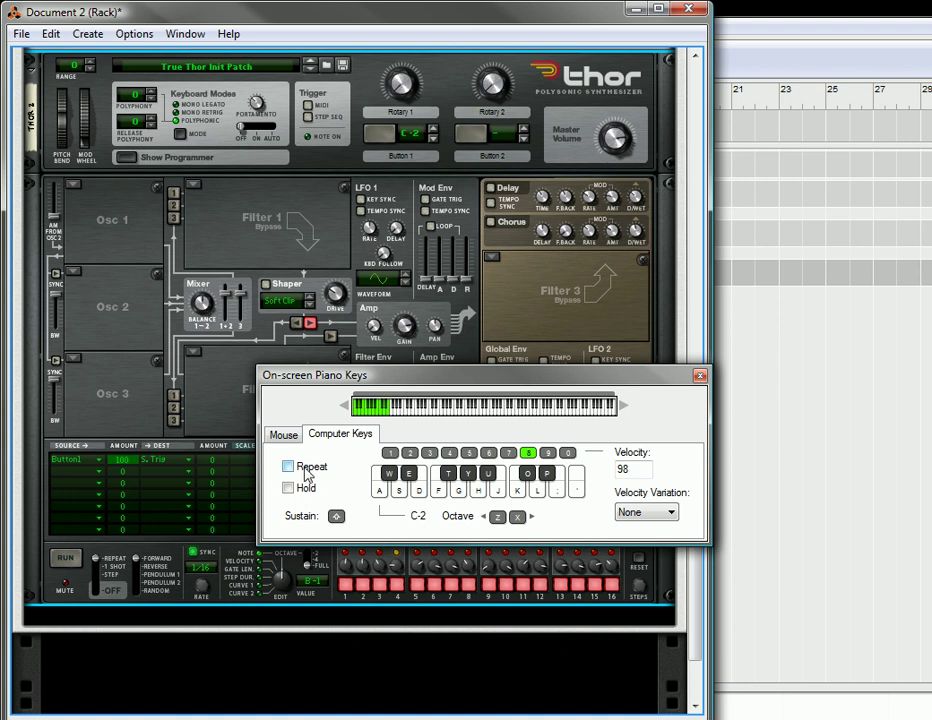
{"action": "key", "text": "a"}
{"action": "left_click_drag", "start_coordinate": [574, 378], "coordinate": [931, 396]}
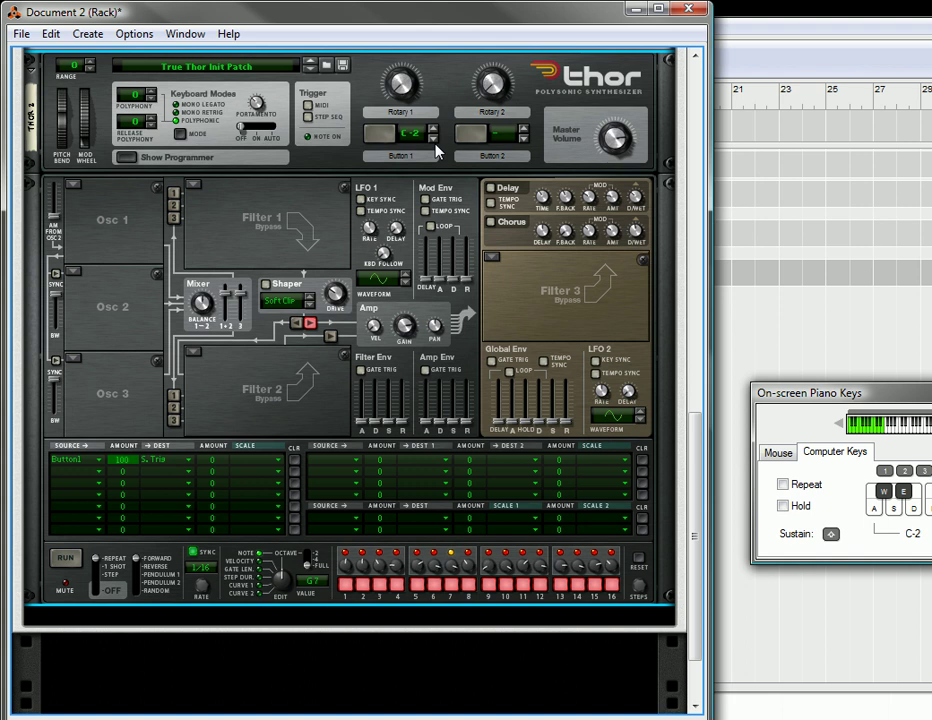
{"action": "scroll", "coordinate": [263, 290], "scroll_direction": "up", "scroll_amount": 5}
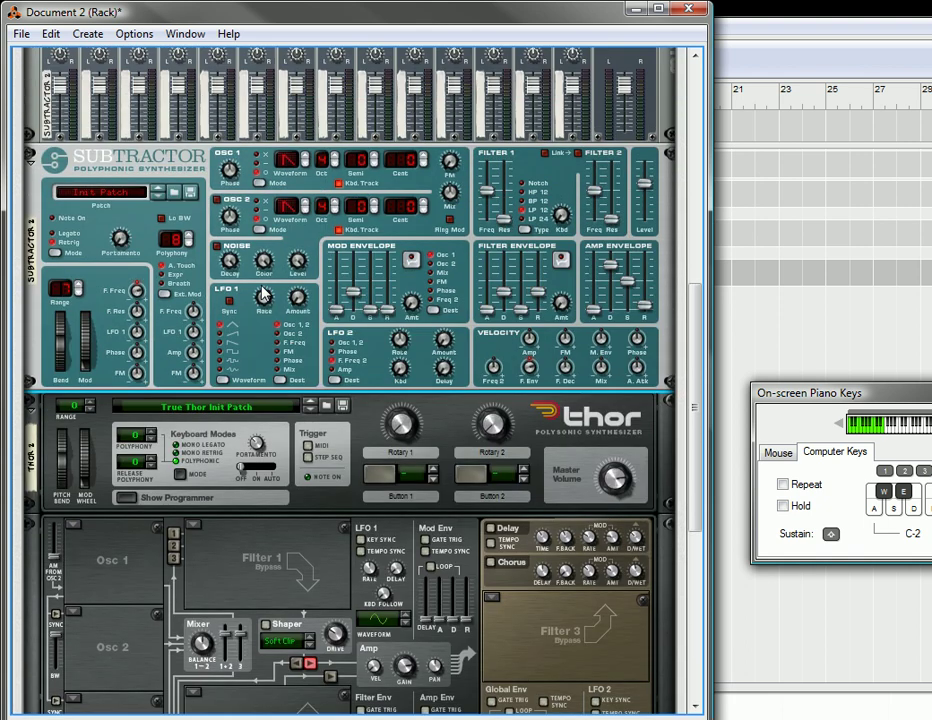
{"action": "scroll", "coordinate": [263, 295], "scroll_direction": "up", "scroll_amount": 5}
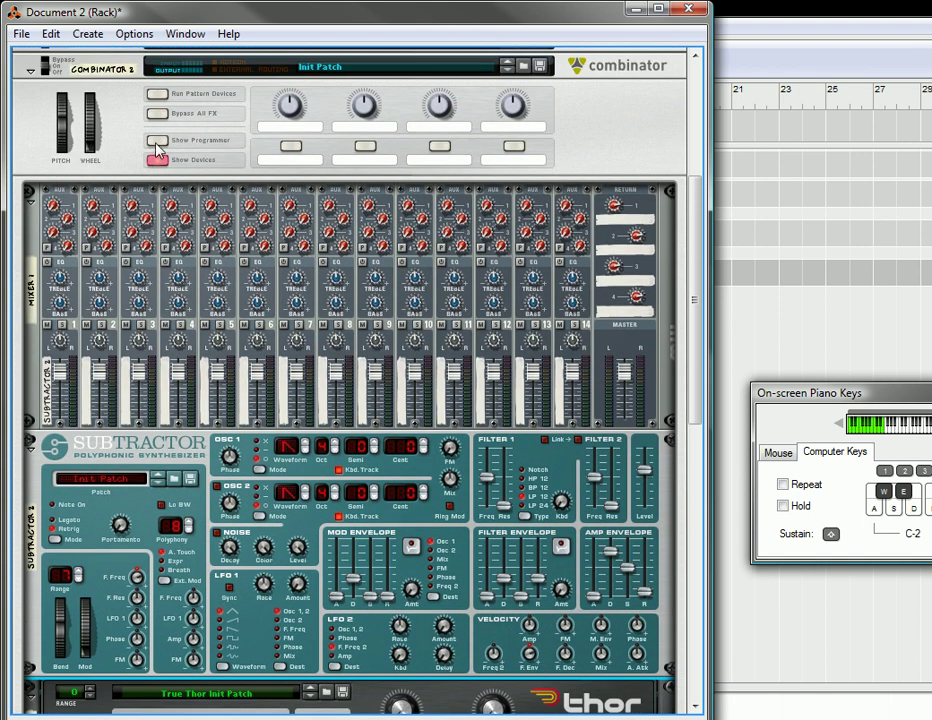
Step: Show the Combinator programmer and turn off Receive Notes for SubTractor 2
{"action": "left_click", "coordinate": [157, 141]}
{"action": "left_click", "coordinate": [98, 248]}
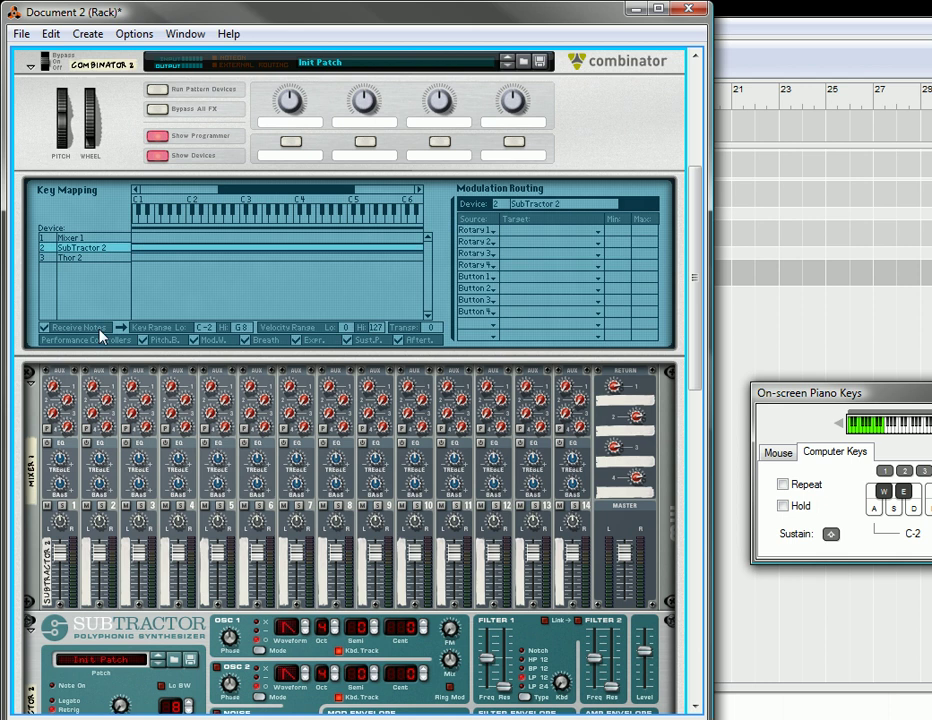
{"action": "left_click", "coordinate": [44, 328]}
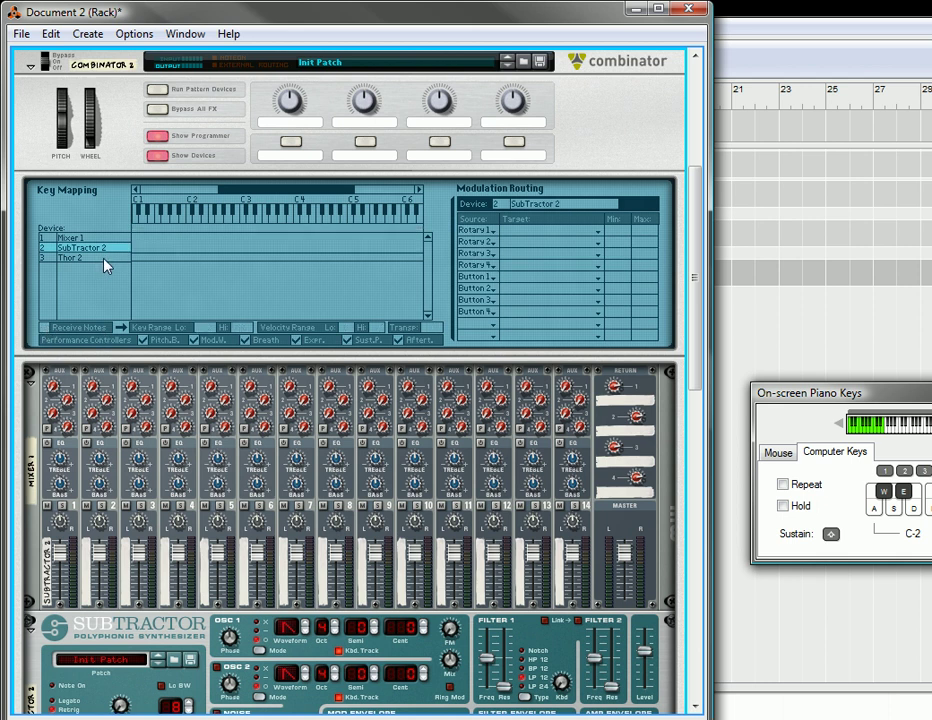
Step: Limit Thor 2's key range to Lo C-2, Hi C-2
{"action": "left_click", "coordinate": [104, 258]}
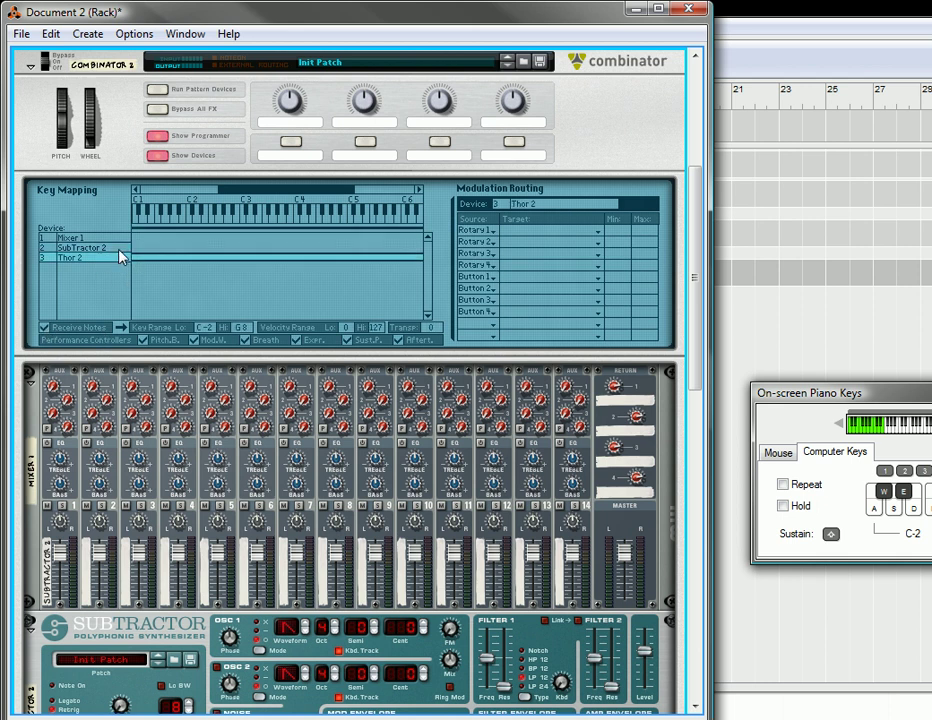
{"action": "left_click", "coordinate": [140, 248]}
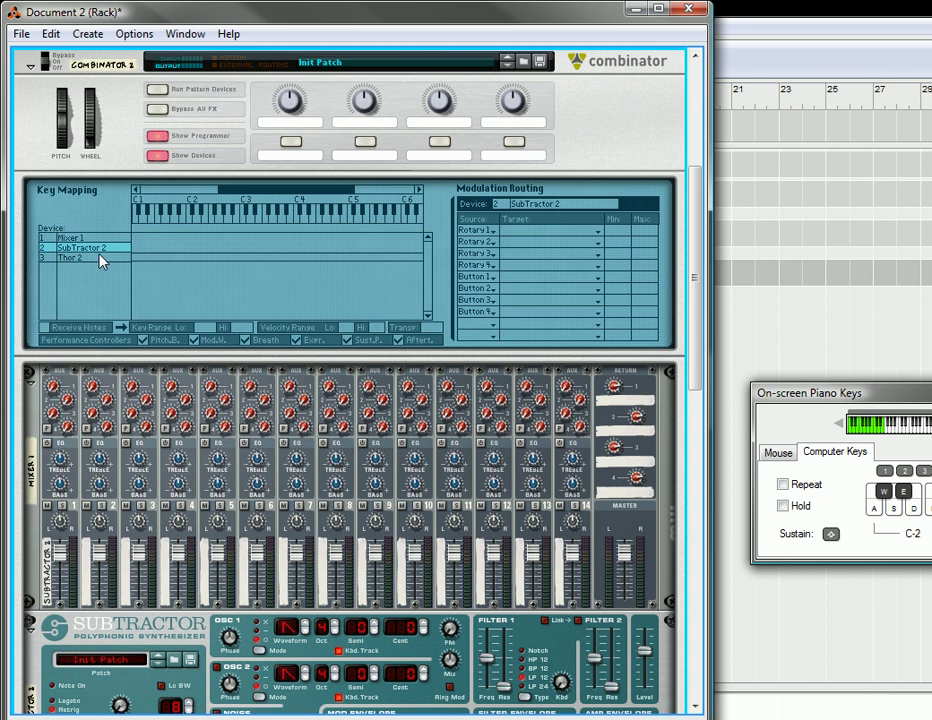
{"action": "left_click", "coordinate": [108, 259]}
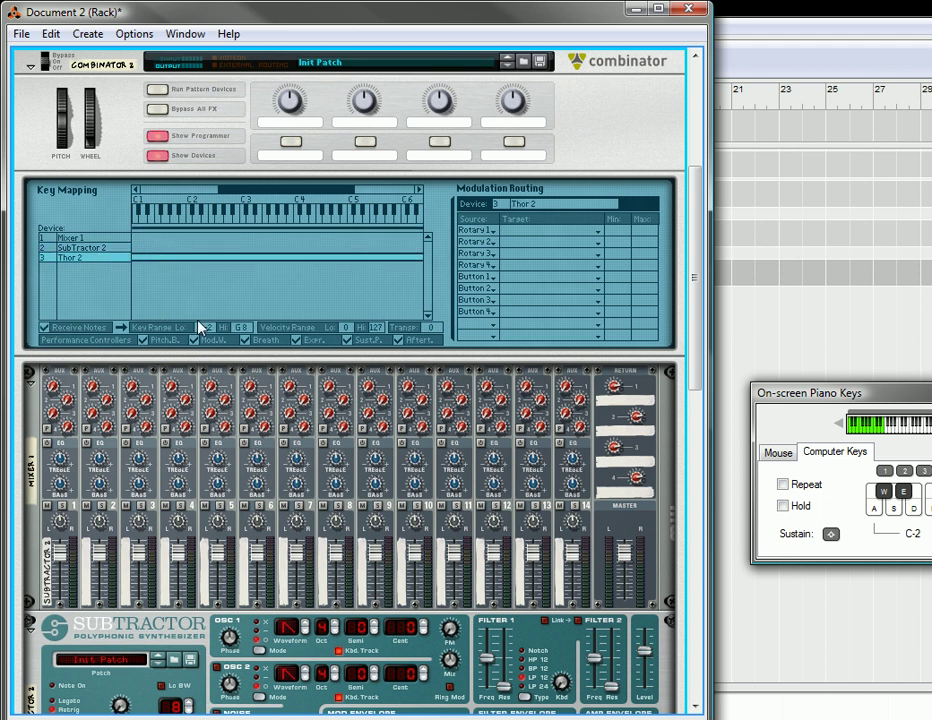
{"action": "left_click_drag", "start_coordinate": [215, 190], "coordinate": [137, 190]}
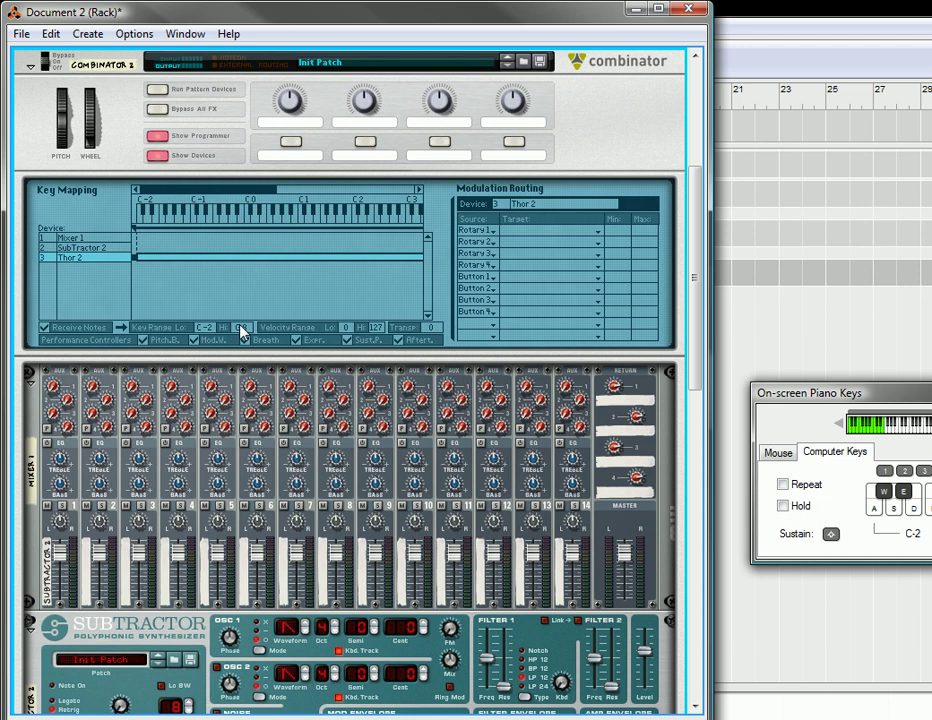
{"action": "left_click_drag", "start_coordinate": [244, 333], "coordinate": [170, 446]}
{"action": "scroll", "coordinate": [218, 465], "scroll_direction": "down", "scroll_amount": 5}
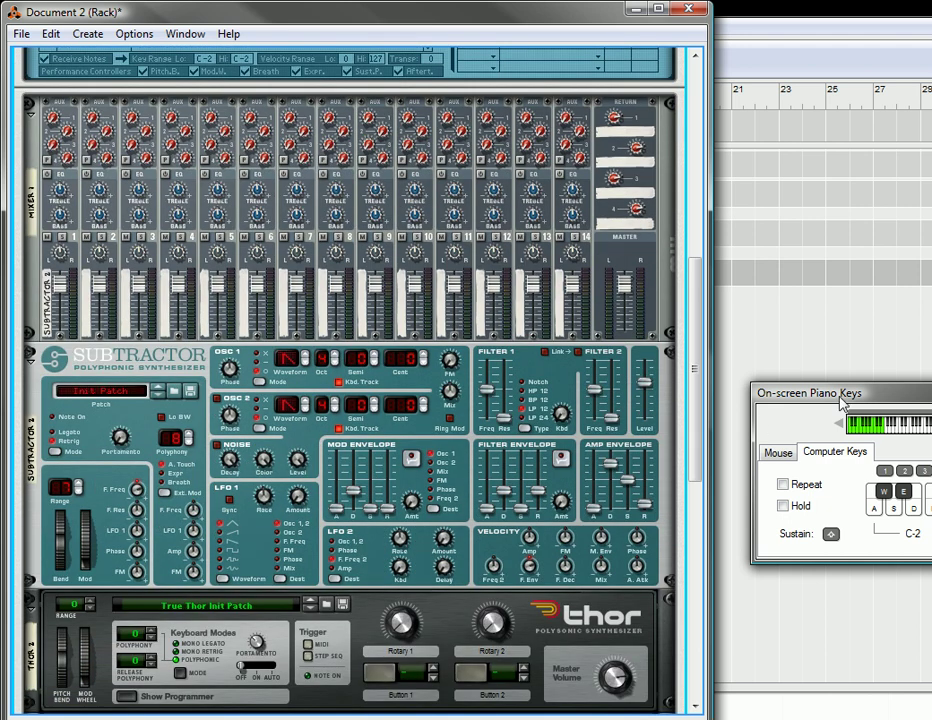
{"action": "left_click_drag", "start_coordinate": [810, 386], "coordinate": [248, 325]}
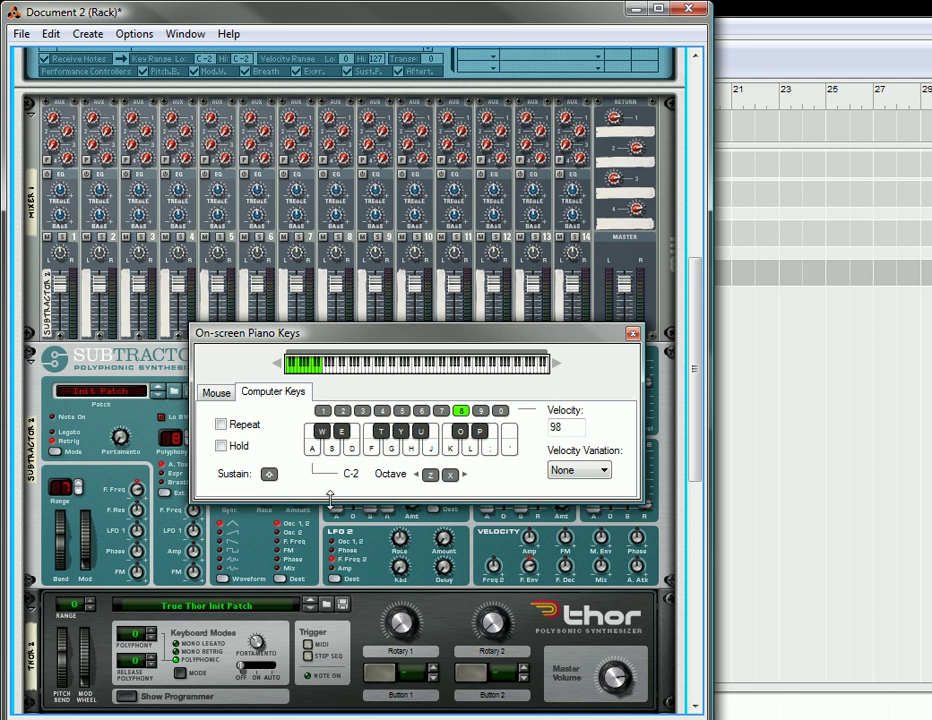
{"action": "scroll", "coordinate": [222, 557], "scroll_direction": "down", "scroll_amount": 1}
{"action": "scroll", "coordinate": [222, 557], "scroll_direction": "down", "scroll_amount": 10}
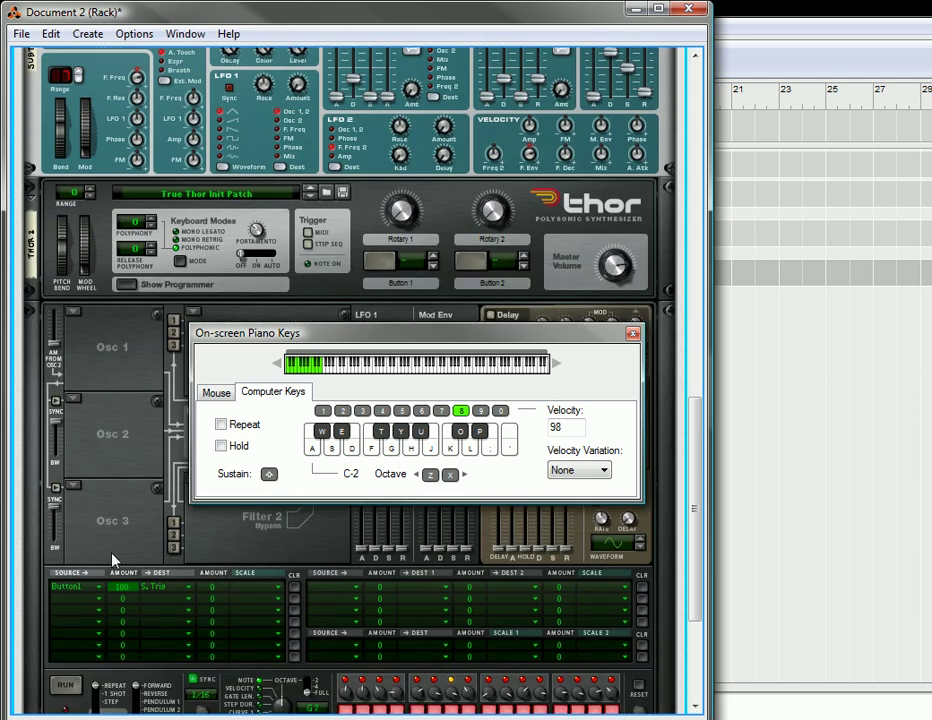
{"action": "left_click", "coordinate": [86, 592]}
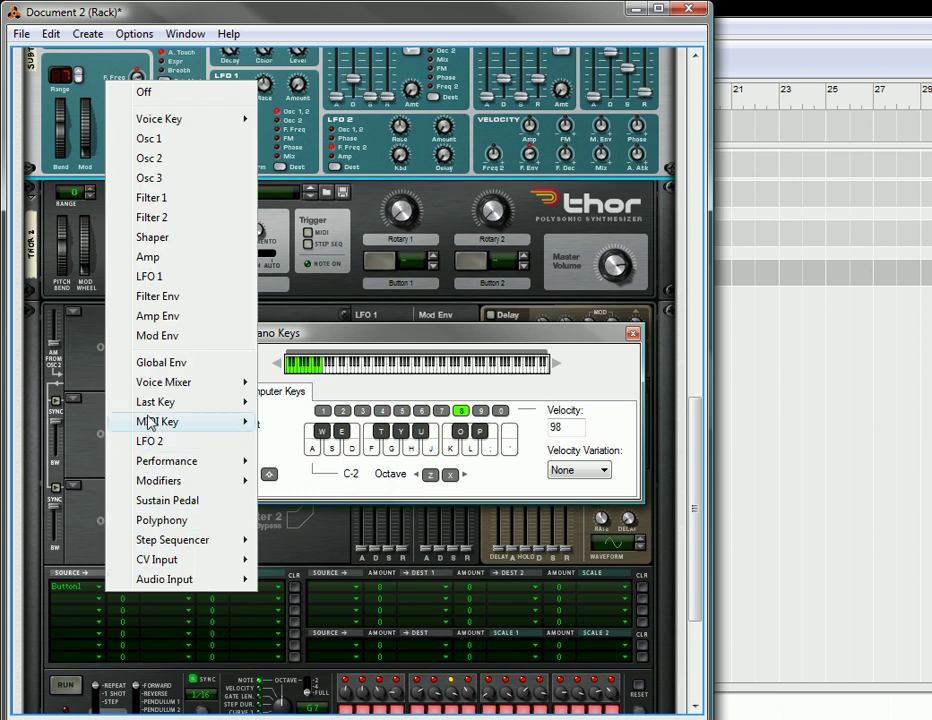
{"action": "mouse_move", "coordinate": [164, 410]}
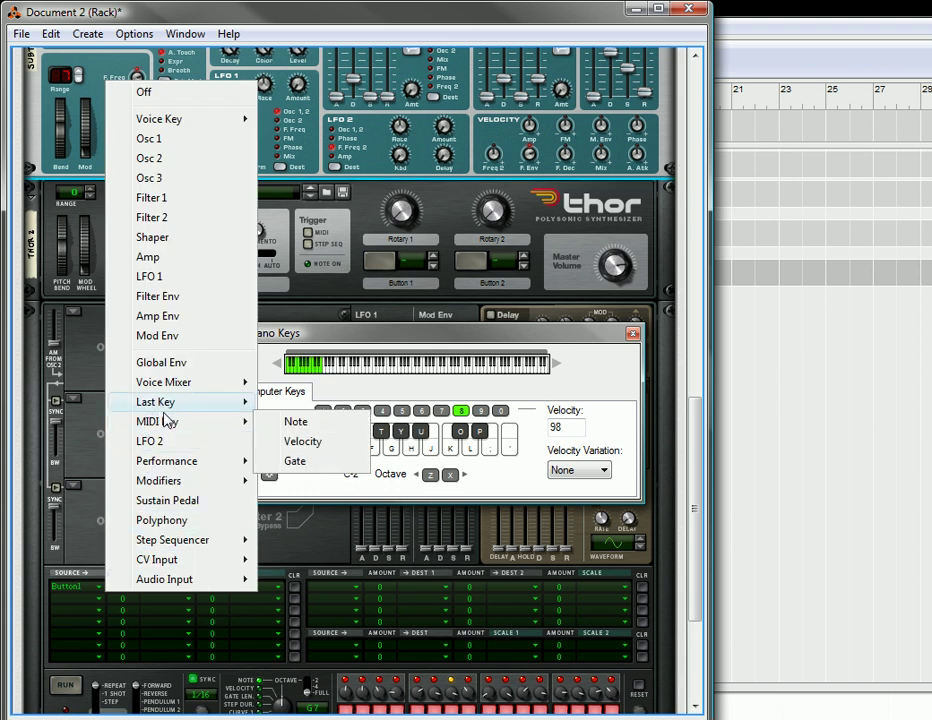
{"action": "left_click", "coordinate": [330, 465]}
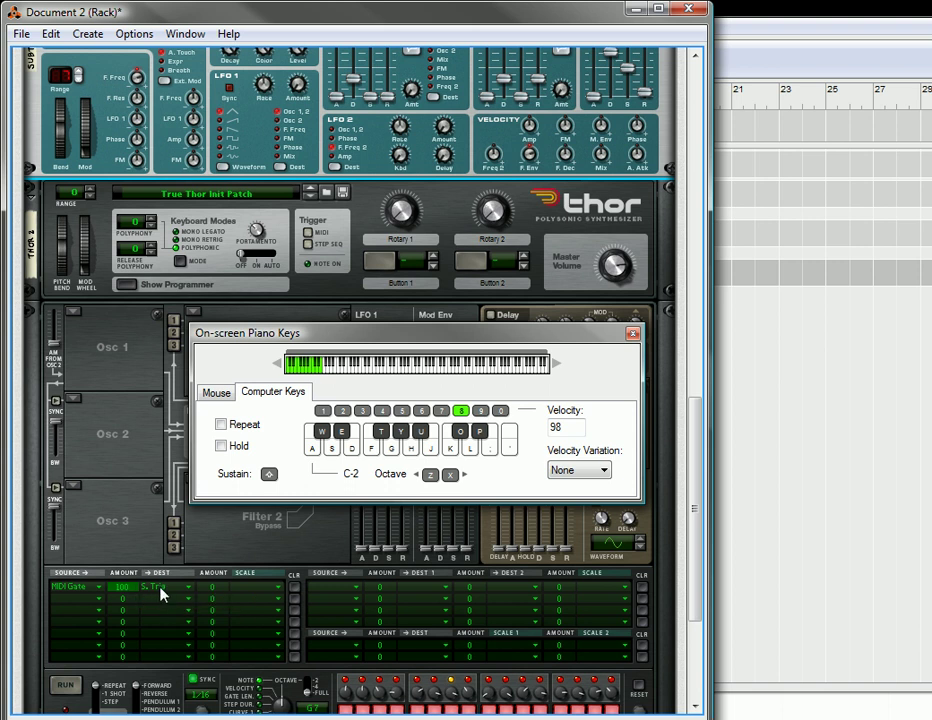
{"action": "scroll", "coordinate": [165, 592], "scroll_direction": "down", "scroll_amount": 2}
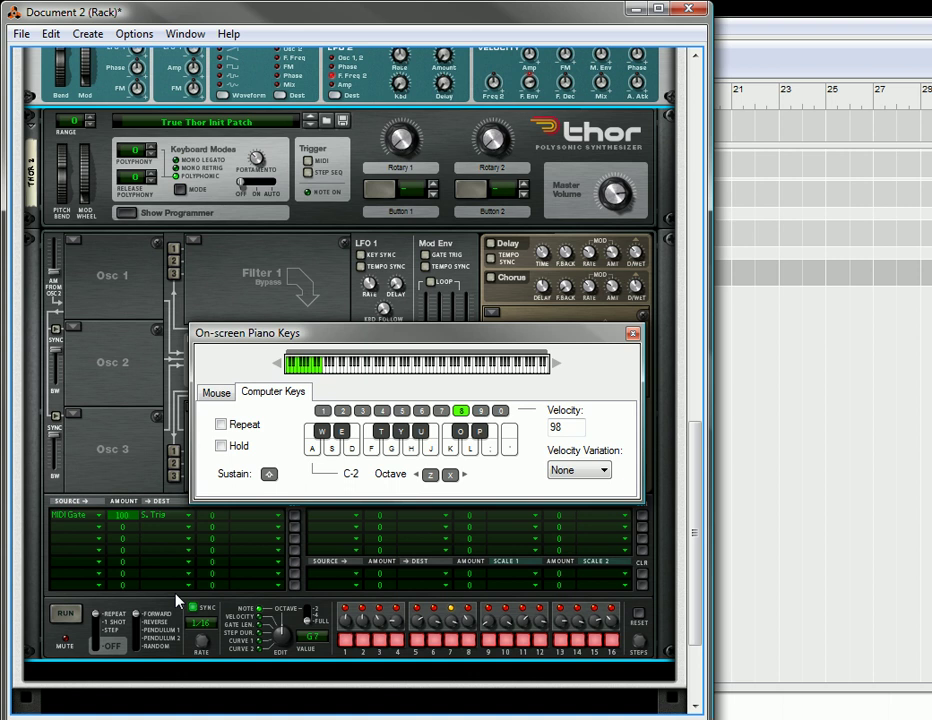
{"action": "key", "text": "a"}
{"action": "key", "text": "a"}
{"action": "key", "text": "a"}
{"action": "left_click", "coordinate": [89, 520]}
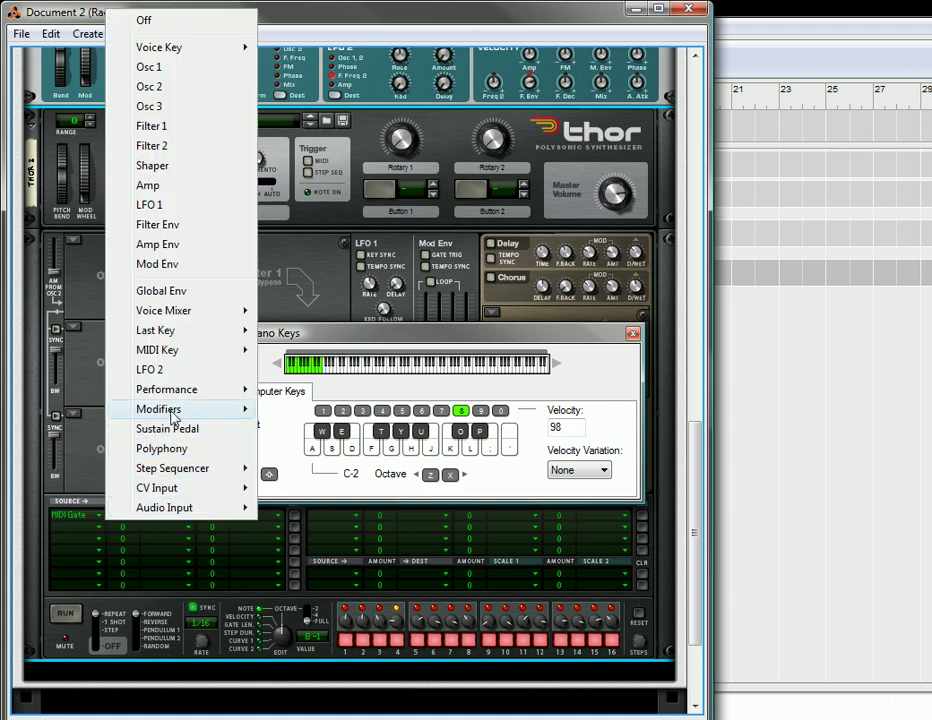
{"action": "mouse_move", "coordinate": [171, 412]}
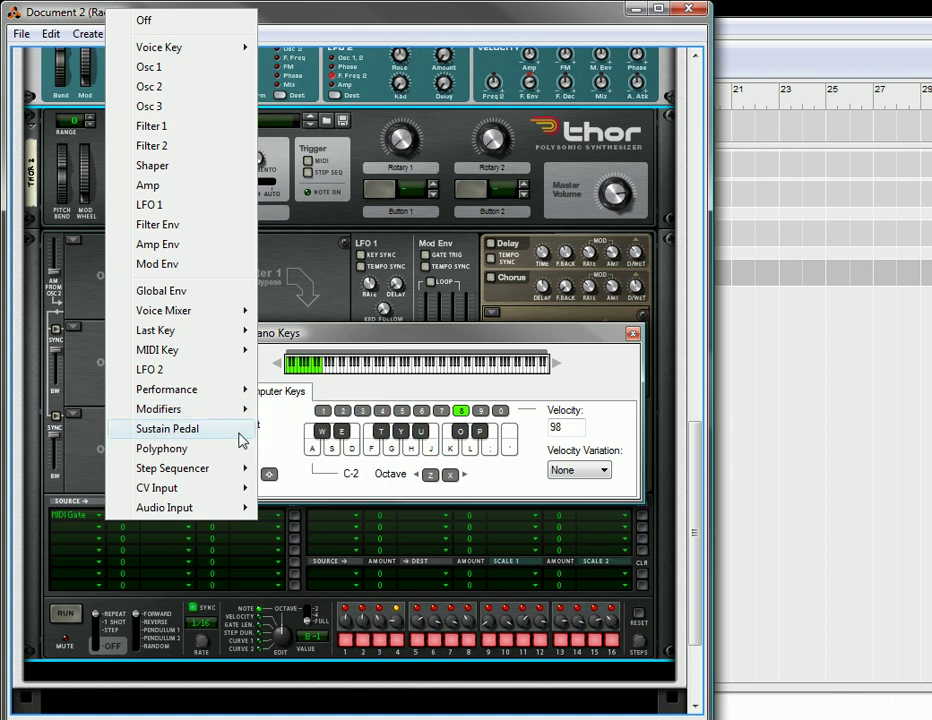
{"action": "mouse_move", "coordinate": [228, 412]}
{"action": "left_click", "coordinate": [302, 447]}
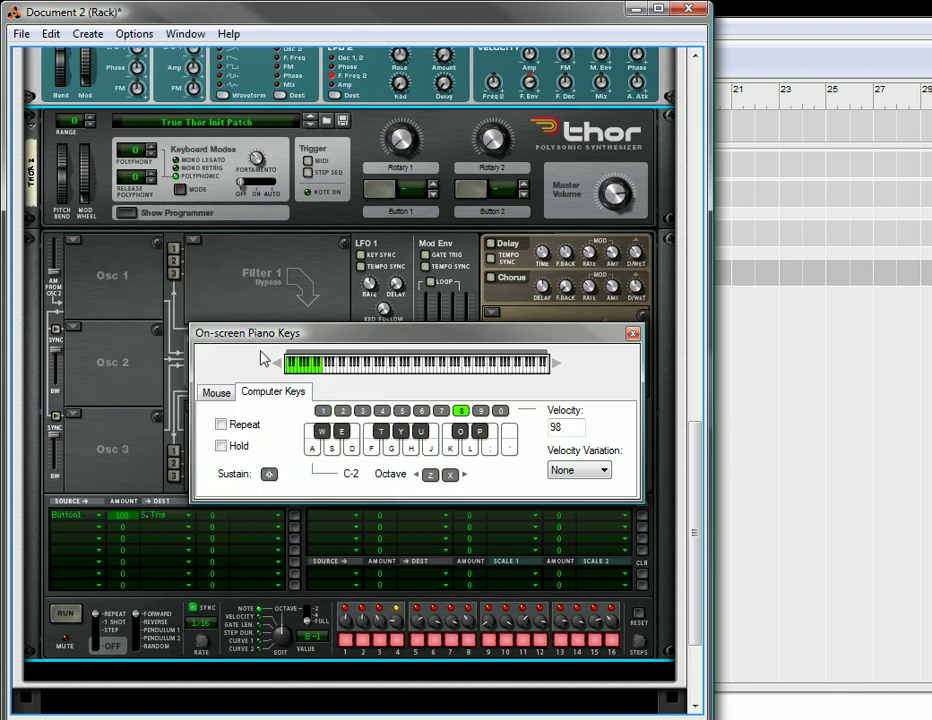
Step: Push the piano keys window to the right edge and scroll to show the Mixer, SubTractor and Thor panels
{"action": "scroll", "coordinate": [166, 292], "scroll_direction": "up", "scroll_amount": 10}
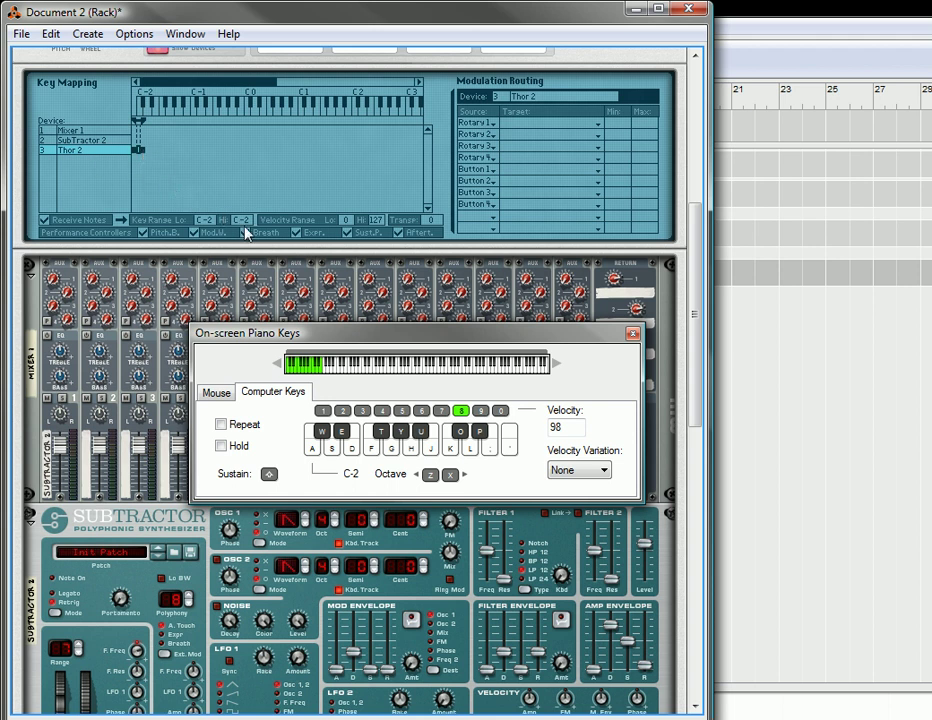
{"action": "scroll", "coordinate": [262, 191], "scroll_direction": "down", "scroll_amount": 5}
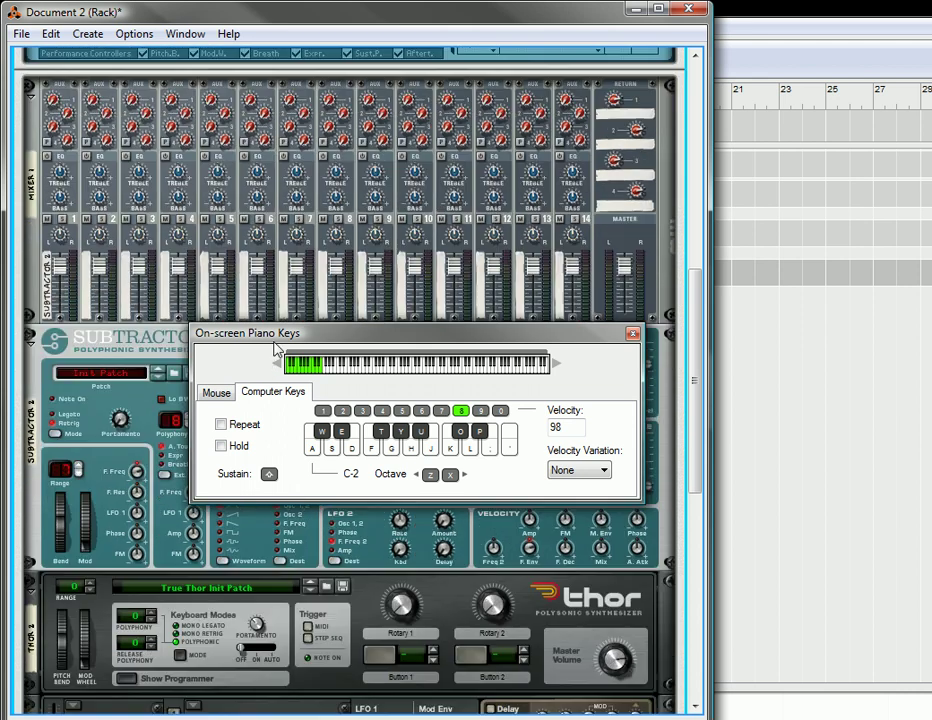
{"action": "scroll", "coordinate": [270, 365], "scroll_direction": "down", "scroll_amount": 3}
{"action": "left_click_drag", "start_coordinate": [406, 331], "coordinate": [601, 470]}
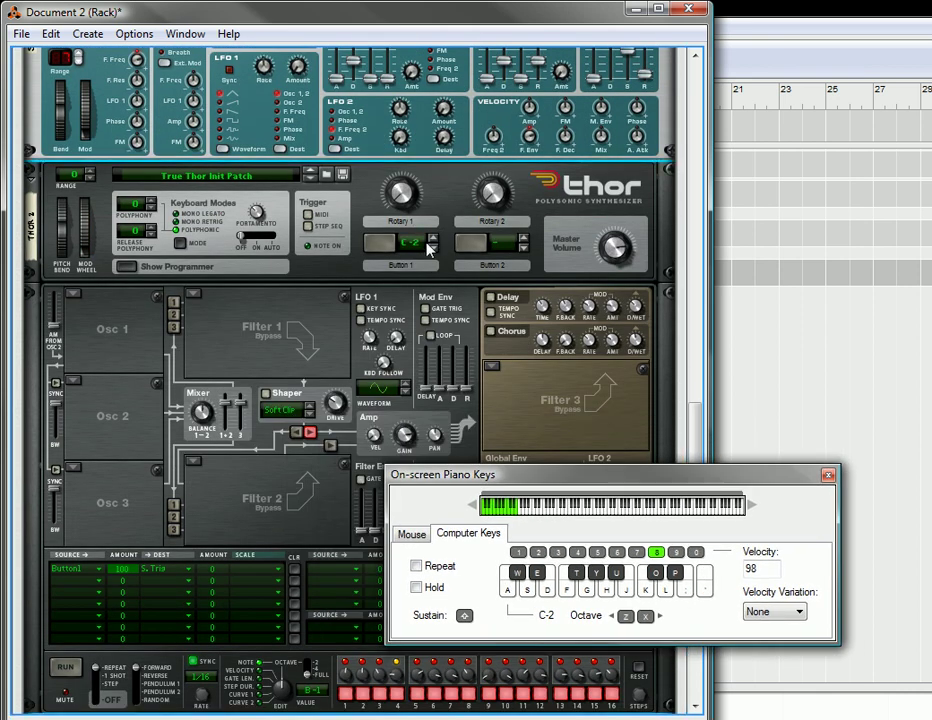
{"action": "scroll", "coordinate": [245, 497], "scroll_direction": "down", "scroll_amount": 2}
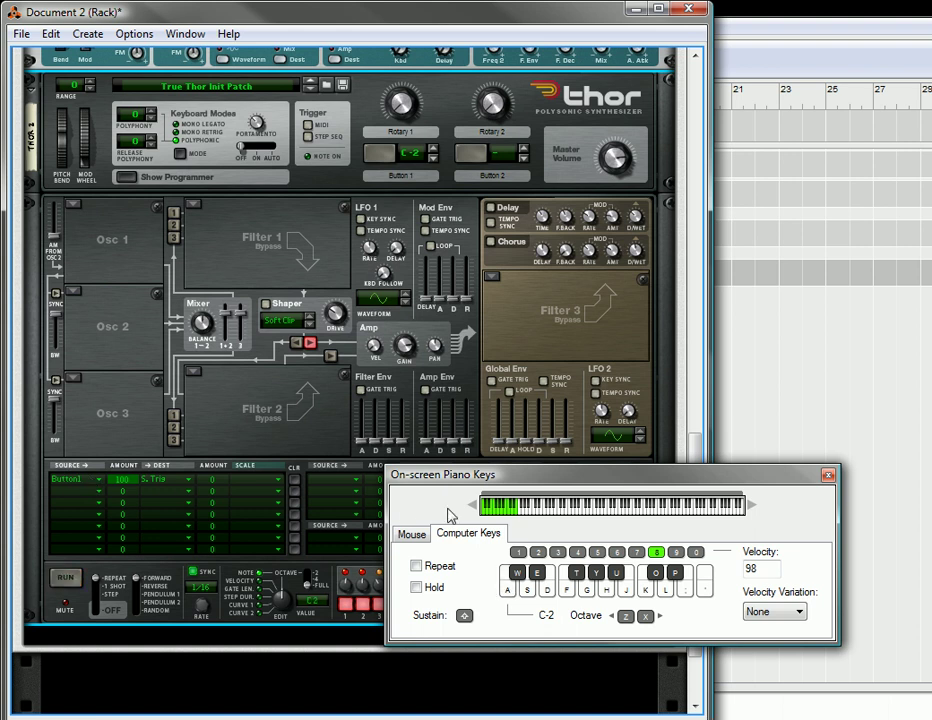
{"action": "left_click_drag", "start_coordinate": [518, 478], "coordinate": [930, 434]}
{"action": "scroll", "coordinate": [150, 290], "scroll_direction": "up", "scroll_amount": 2}
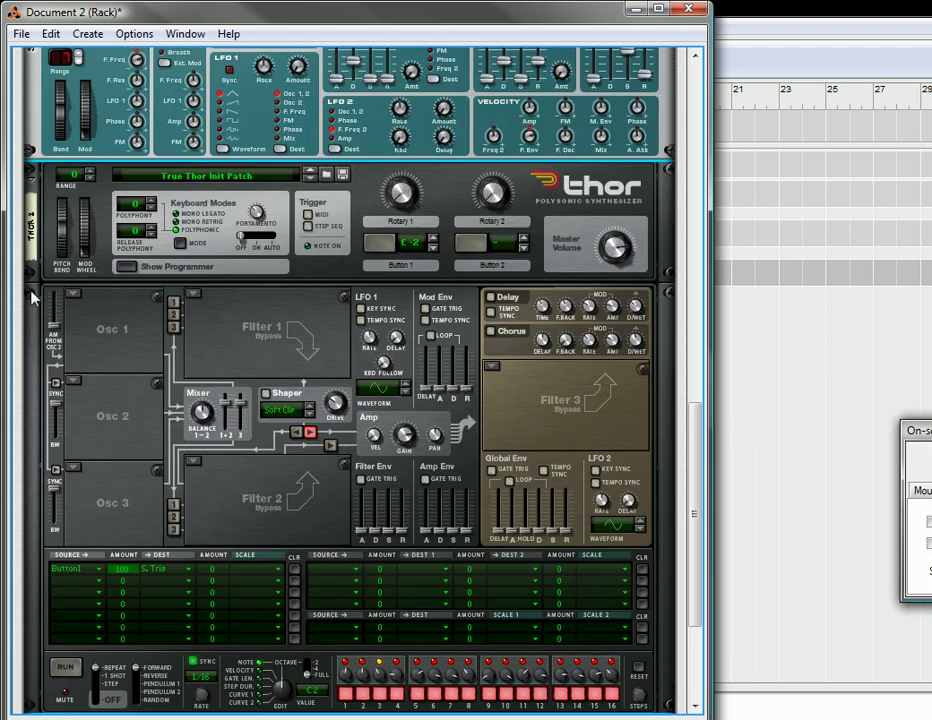
{"action": "scroll", "coordinate": [33, 297], "scroll_direction": "up", "scroll_amount": 7}
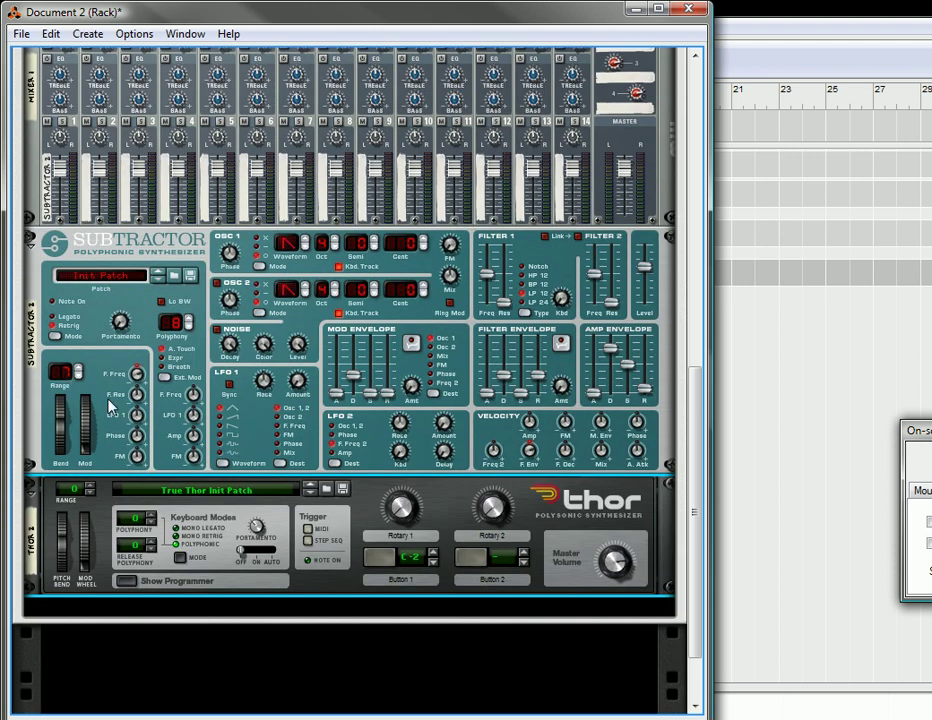
Step: Duplicate SubTractor and Thor, giving the Thor copy Button 1 C#-2 and the SubTractor copy a square OSC 1
{"action": "right_click", "coordinate": [105, 373]}
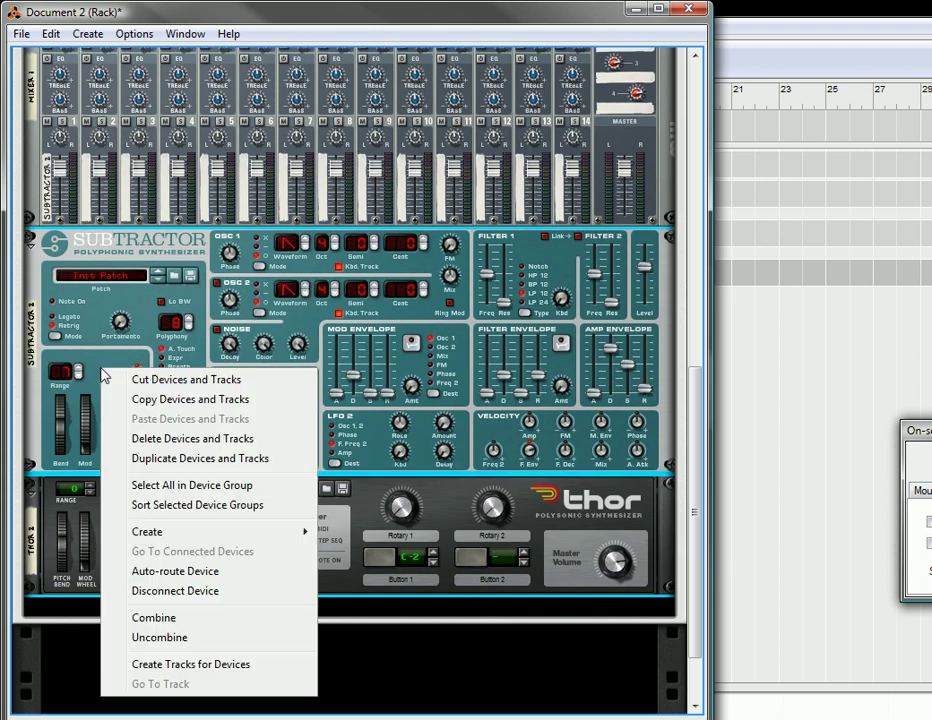
{"action": "left_click", "coordinate": [184, 459]}
{"action": "scroll", "coordinate": [125, 468], "scroll_direction": "up", "scroll_amount": 2}
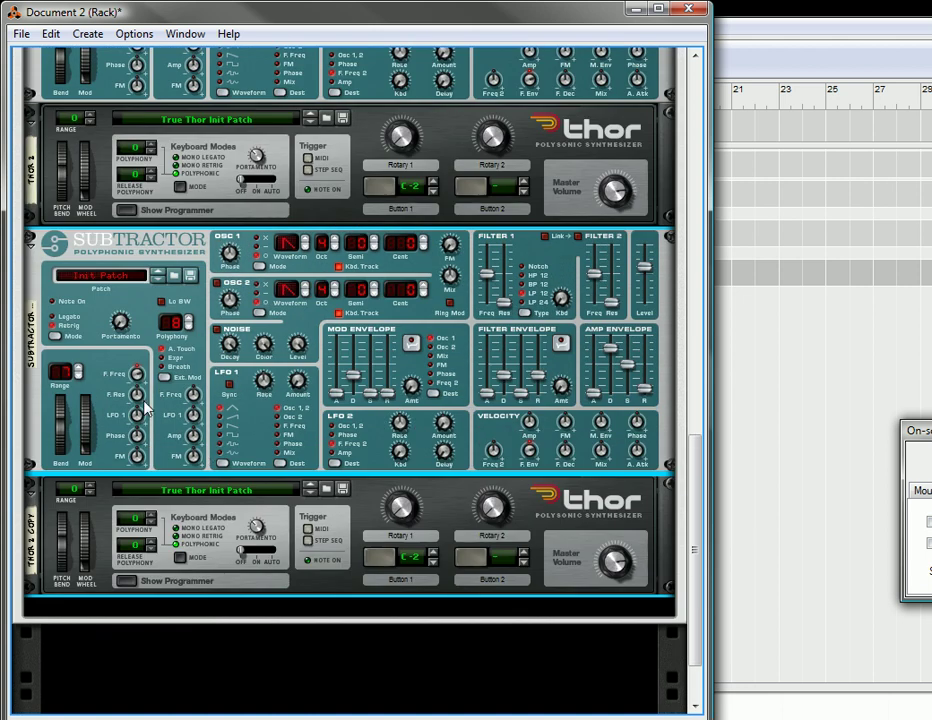
{"action": "left_click", "coordinate": [432, 552]}
{"action": "left_click", "coordinate": [305, 240]}
{"action": "left_click", "coordinate": [306, 247]}
Step: Turn on OSC 2 on the SubTractor copy and randomize the Thor copy's step sequencer pattern
{"action": "left_click", "coordinate": [217, 284]}
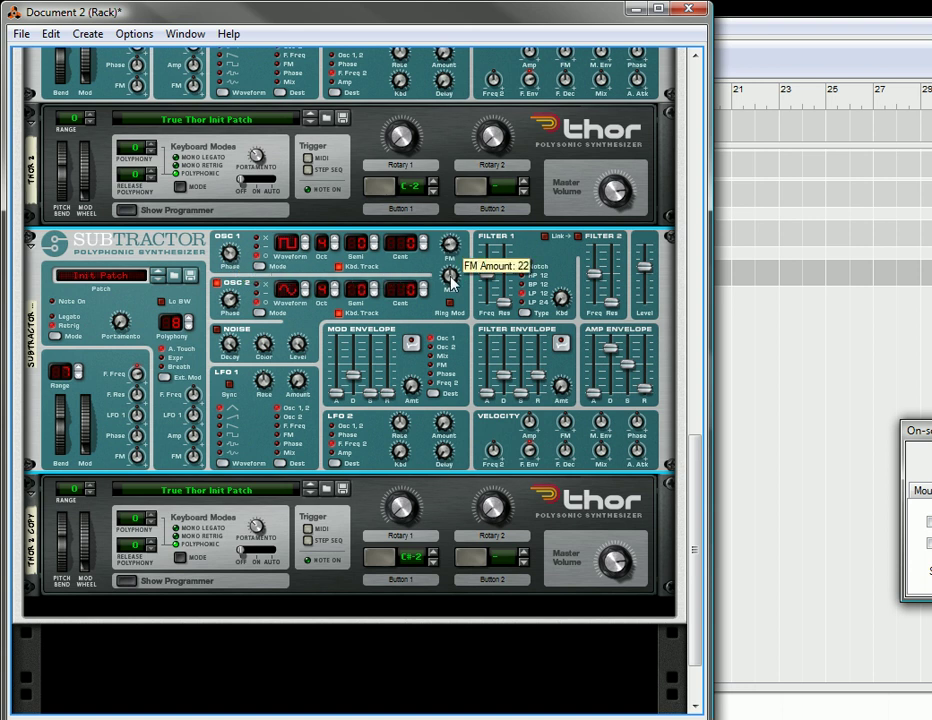
{"action": "left_click_drag", "start_coordinate": [915, 430], "coordinate": [285, 381]}
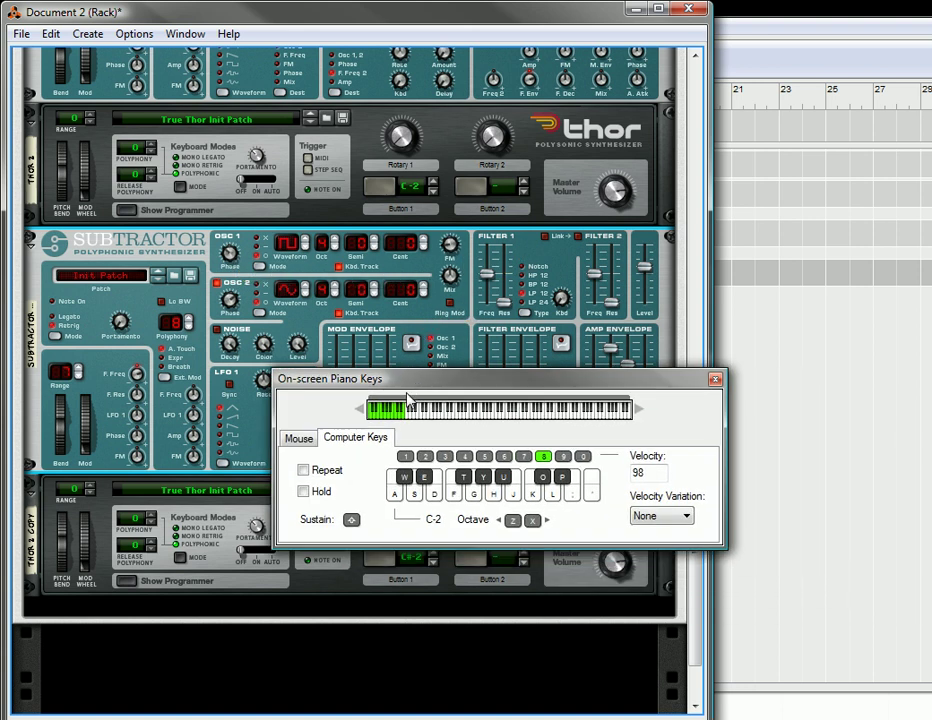
{"action": "left_click", "coordinate": [125, 584]}
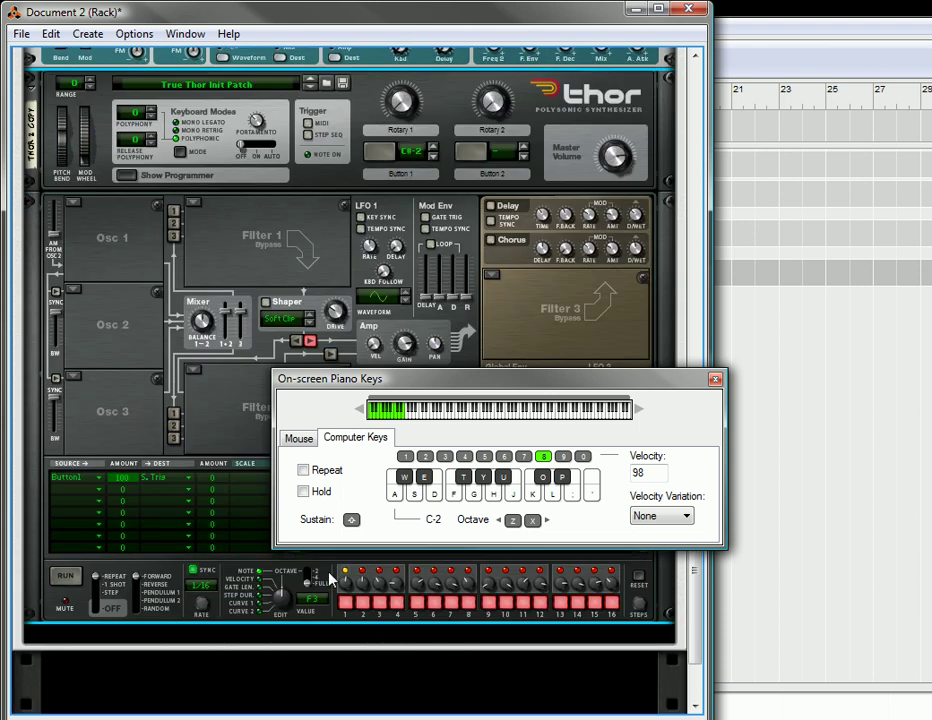
{"action": "right_click", "coordinate": [328, 586]}
{"action": "left_click", "coordinate": [378, 511]}
Step: On the rack's back, cable the SubTractor copy's Main output into a mixer channel input
{"action": "key", "text": "a"}
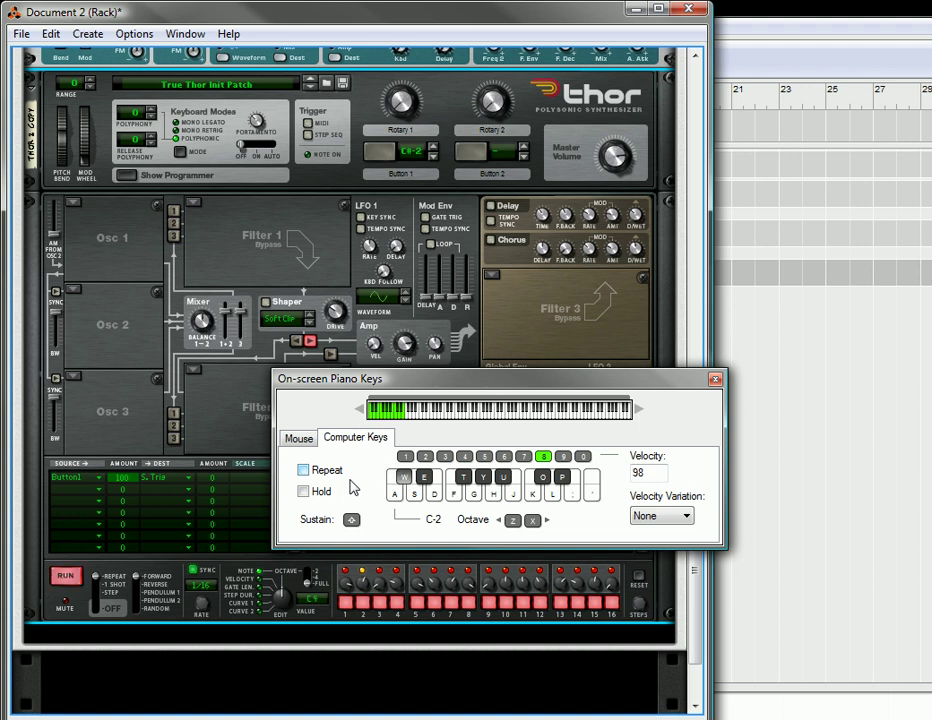
{"action": "left_click_drag", "start_coordinate": [441, 385], "coordinate": [931, 357]}
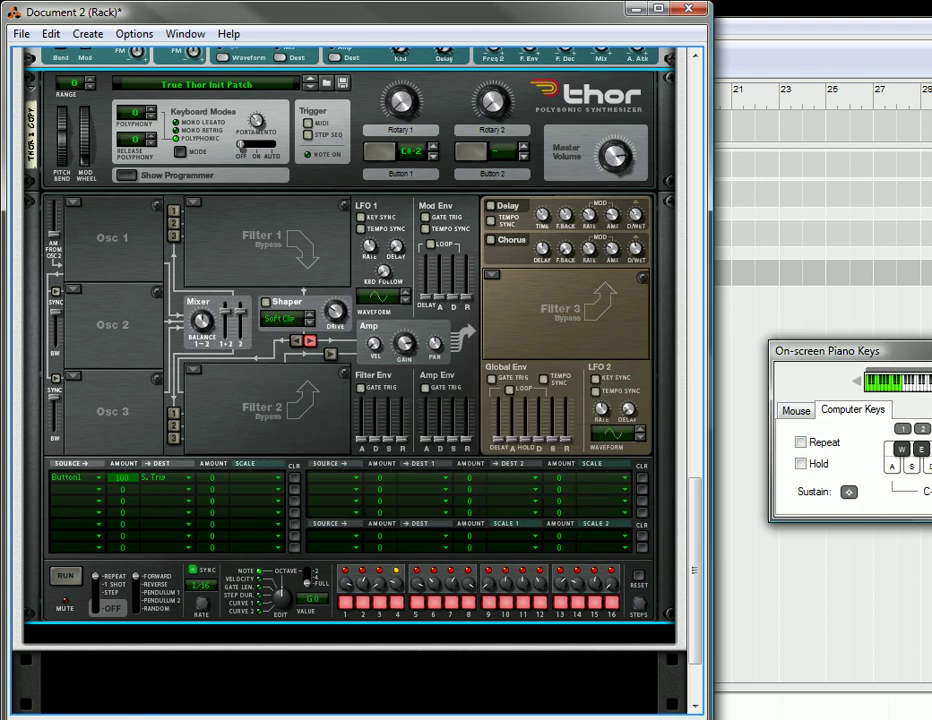
{"action": "scroll", "coordinate": [297, 413], "scroll_direction": "up", "scroll_amount": 3}
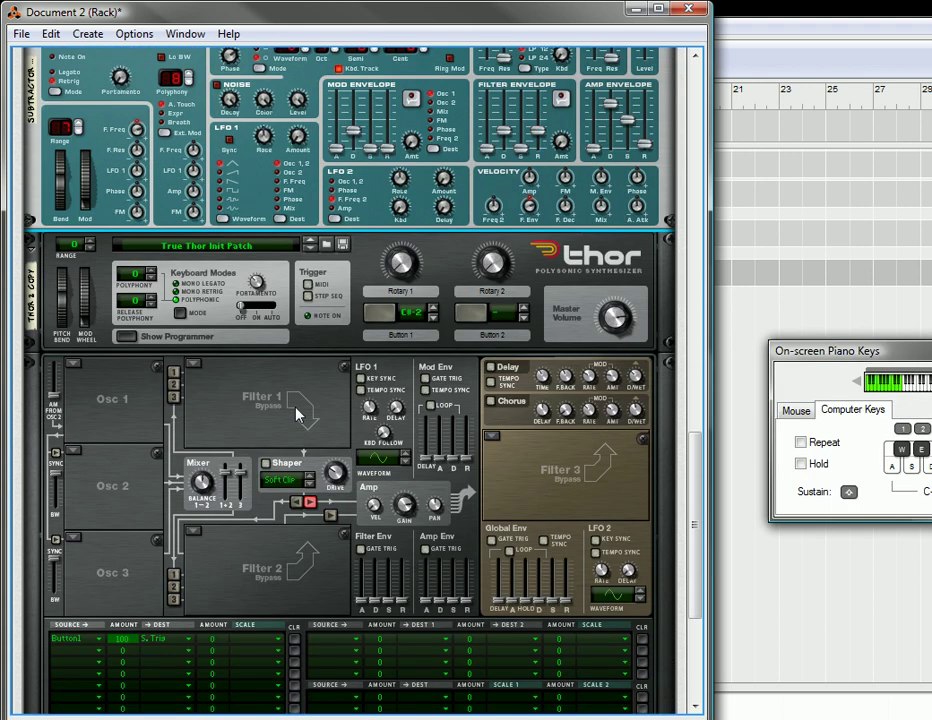
{"action": "key", "text": "Tab"}
{"action": "scroll", "coordinate": [297, 413], "scroll_direction": "up", "scroll_amount": 4}
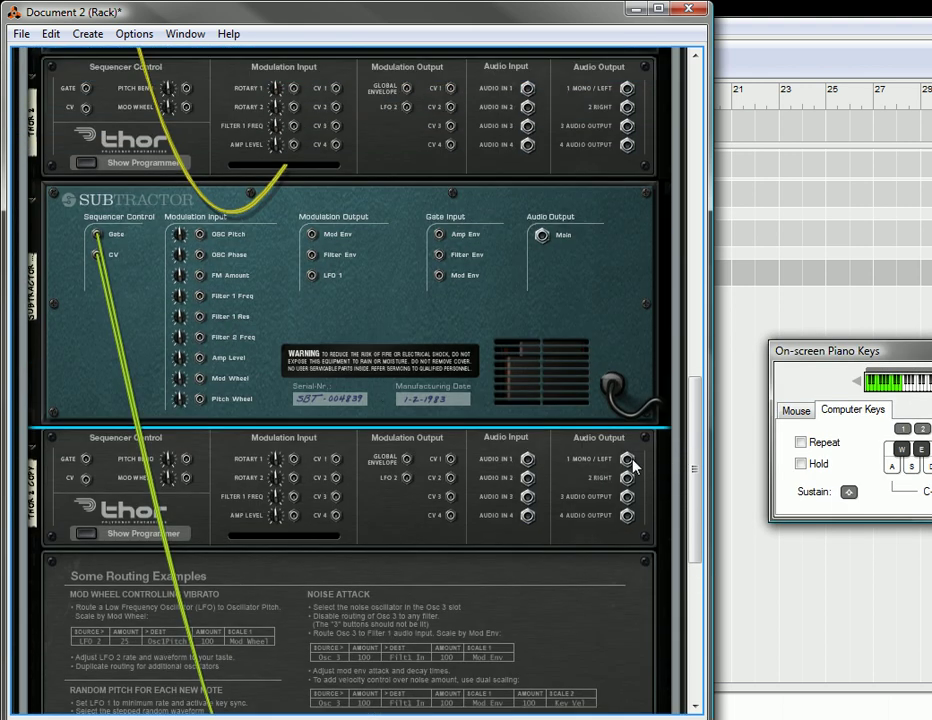
{"action": "left_click_drag", "start_coordinate": [627, 459], "coordinate": [239, 104]}
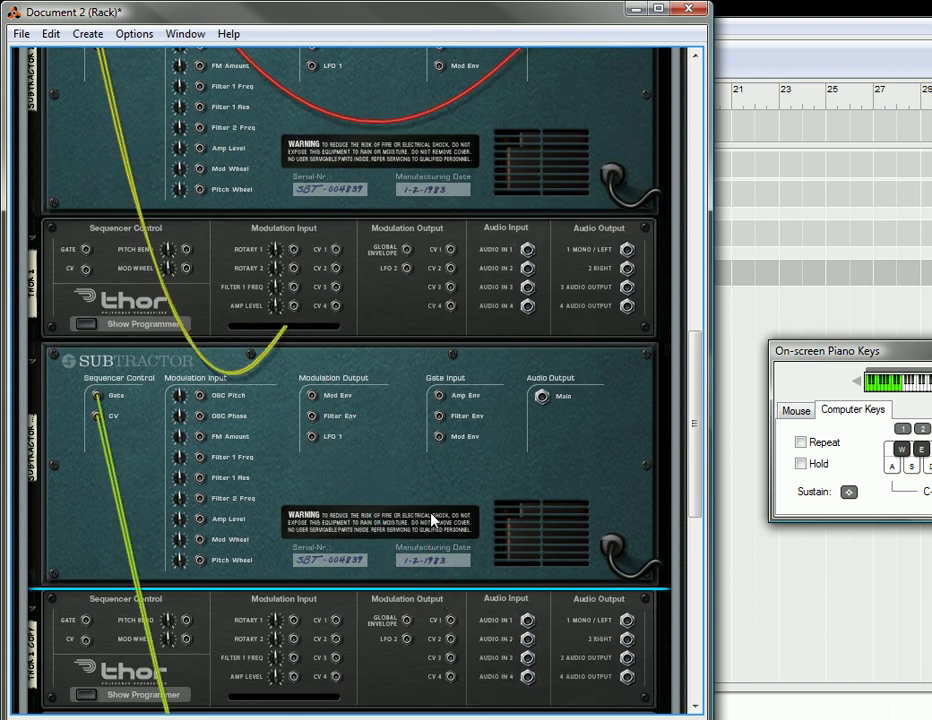
{"action": "left_click_drag", "start_coordinate": [541, 396], "coordinate": [94, 140]}
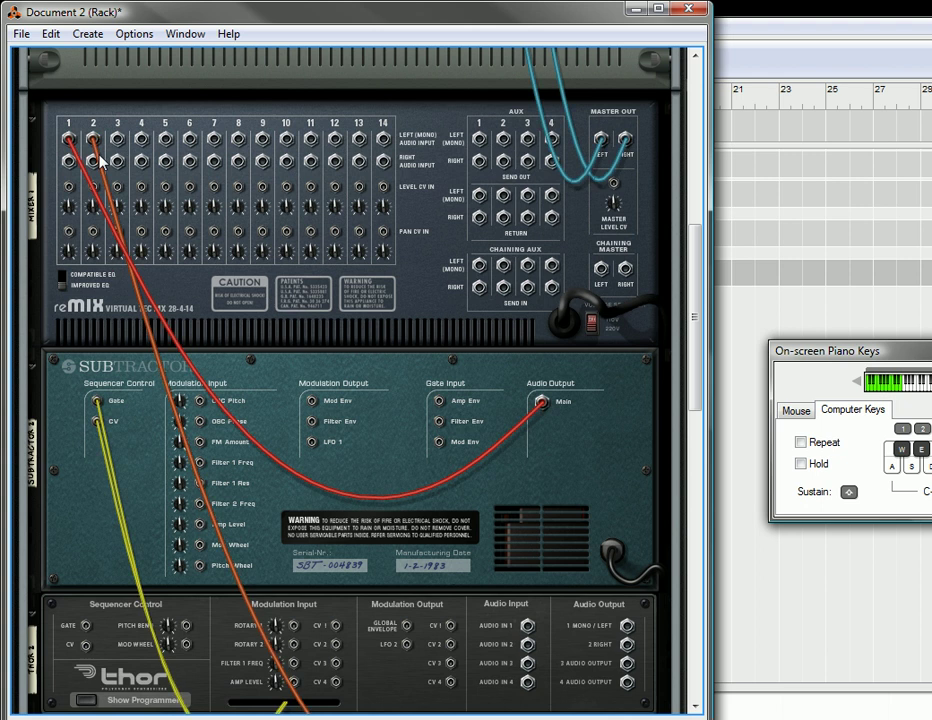
{"action": "scroll", "coordinate": [200, 333], "scroll_direction": "down", "scroll_amount": 5}
{"action": "key", "text": "Tab"}
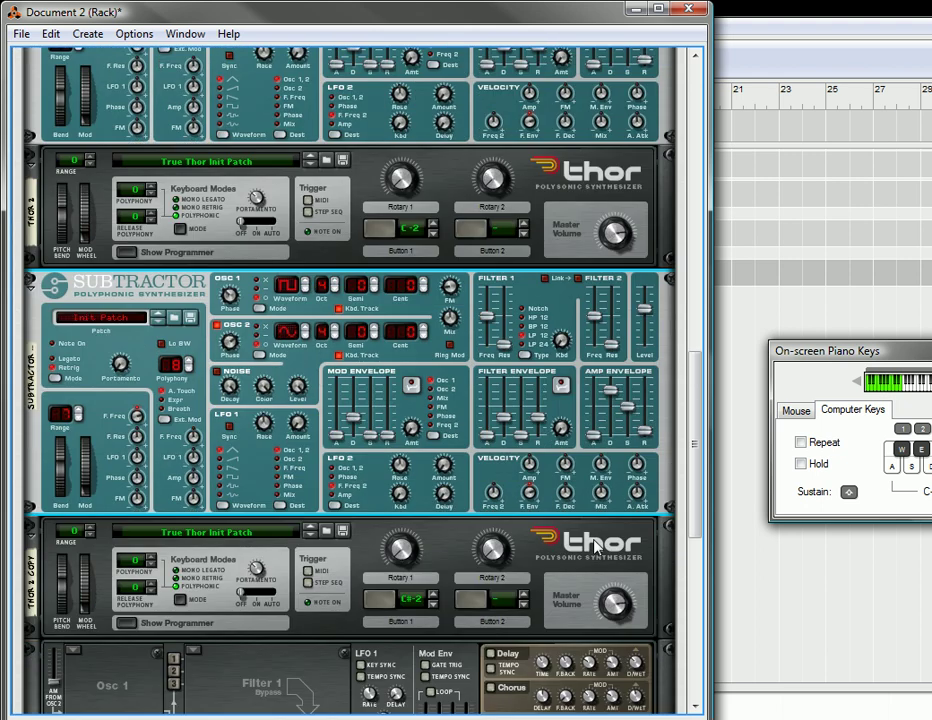
Step: Play C#-2 with the W key, then C-2 and C#-2 together, to trigger the Thor copy
{"action": "left_click_drag", "start_coordinate": [840, 351], "coordinate": [472, 380]}
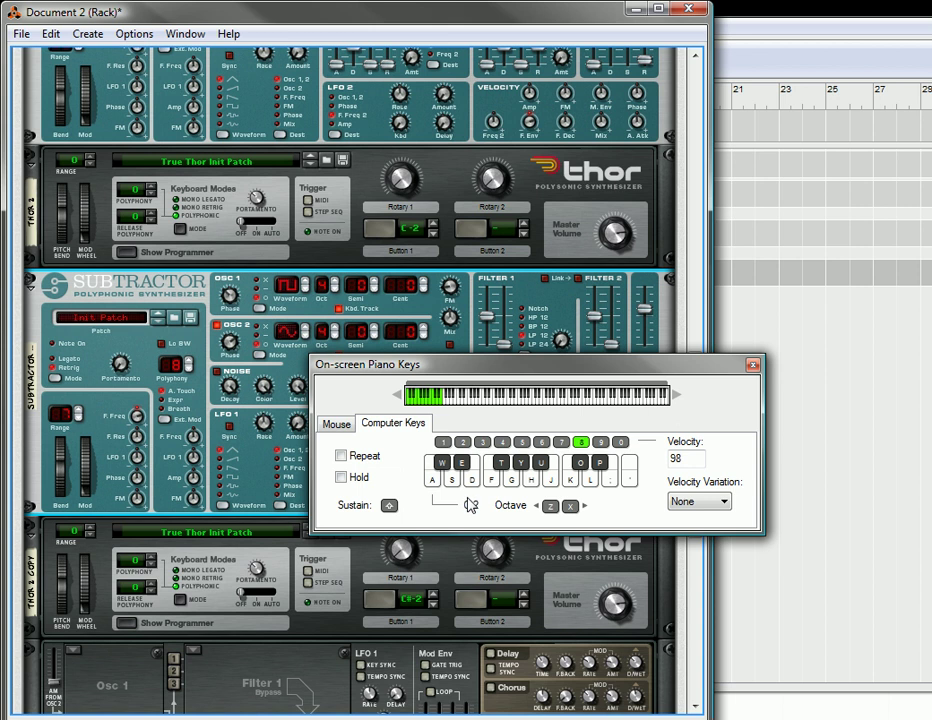
{"action": "key", "text": "w"}
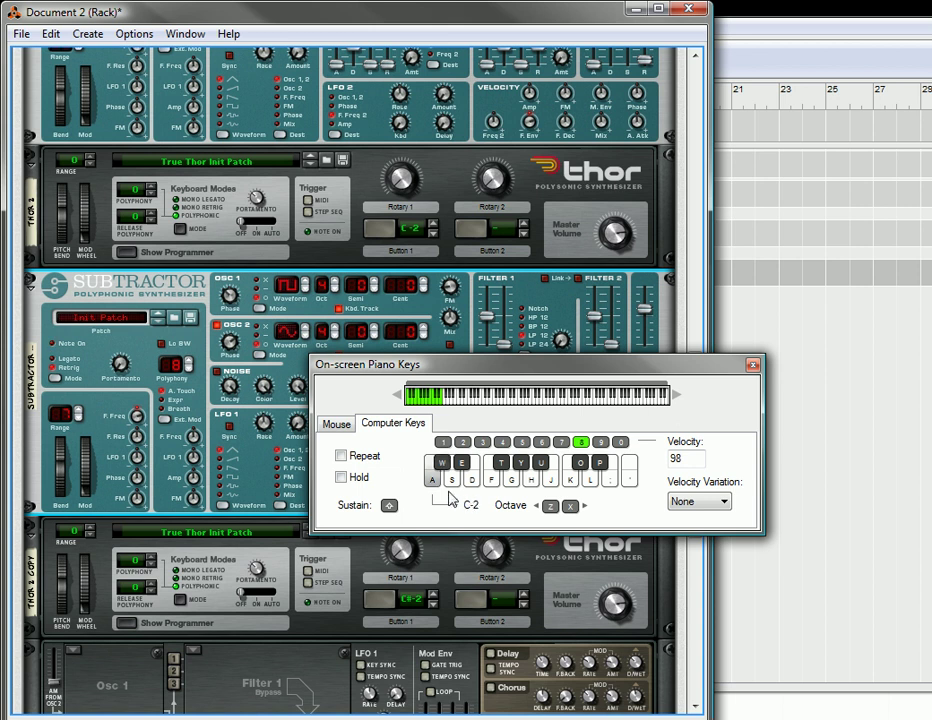
{"action": "key", "text": "a"}
{"action": "key", "text": "w"}
Step: Play C#-2 twice to run and retrigger the Thor copy's randomized step pattern
{"action": "left_click_drag", "start_coordinate": [400, 364], "coordinate": [555, 370]}
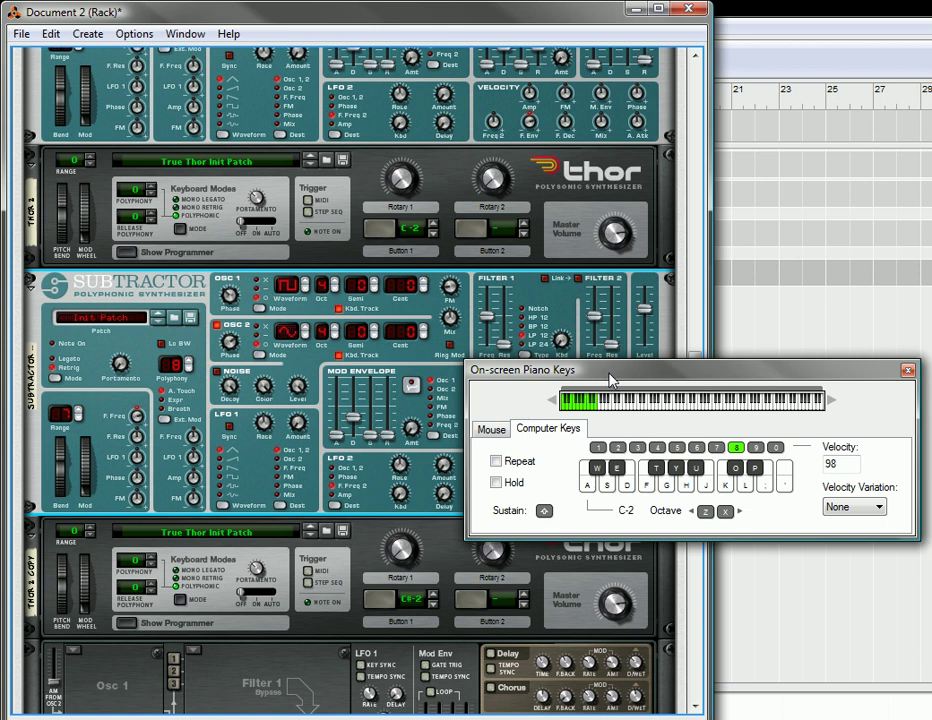
{"action": "scroll", "coordinate": [389, 580], "scroll_direction": "down", "scroll_amount": 10}
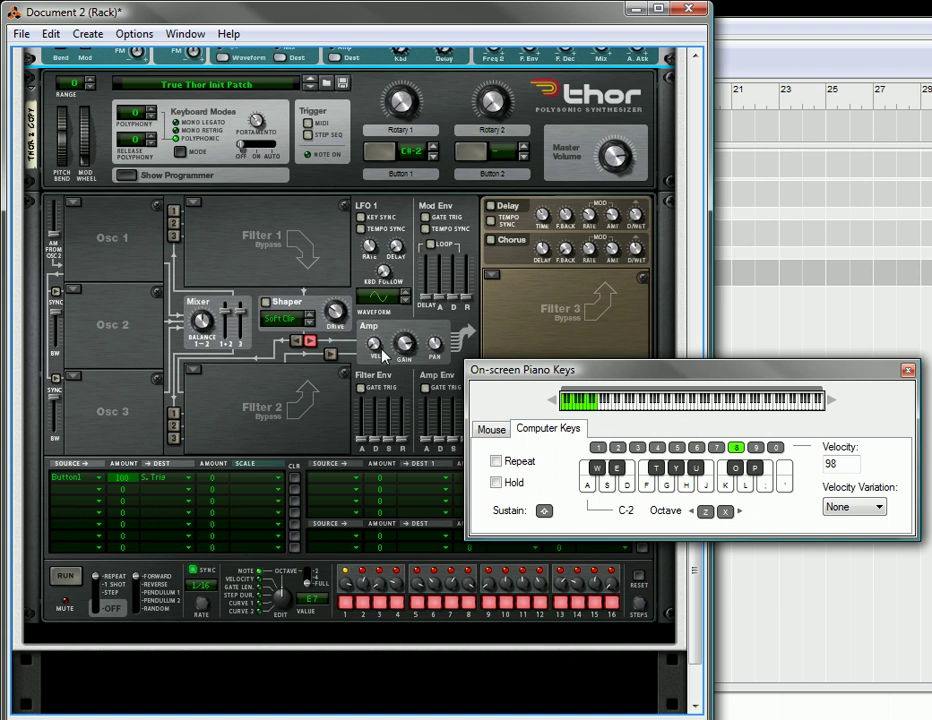
{"action": "key", "text": "w"}
{"action": "key", "text": "w"}
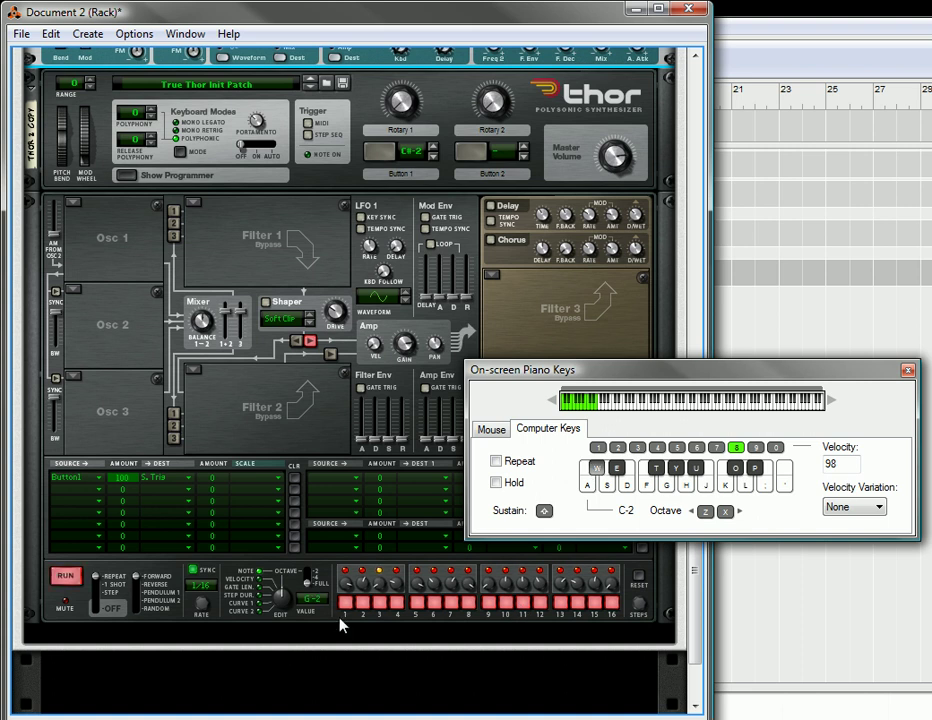
{"action": "key", "text": "w"}
{"action": "key", "text": "w"}
{"action": "key", "text": "w"}
{"action": "key", "text": "w"}
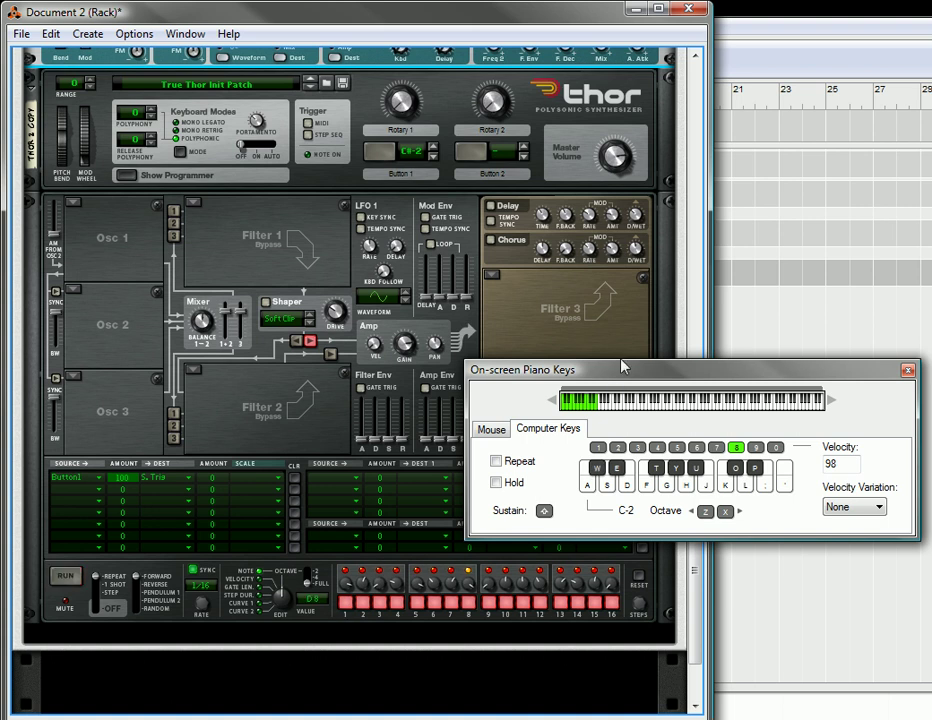
{"action": "left_click_drag", "start_coordinate": [643, 374], "coordinate": [900, 315]}
{"action": "scroll", "coordinate": [142, 290], "scroll_direction": "up", "scroll_amount": 8}
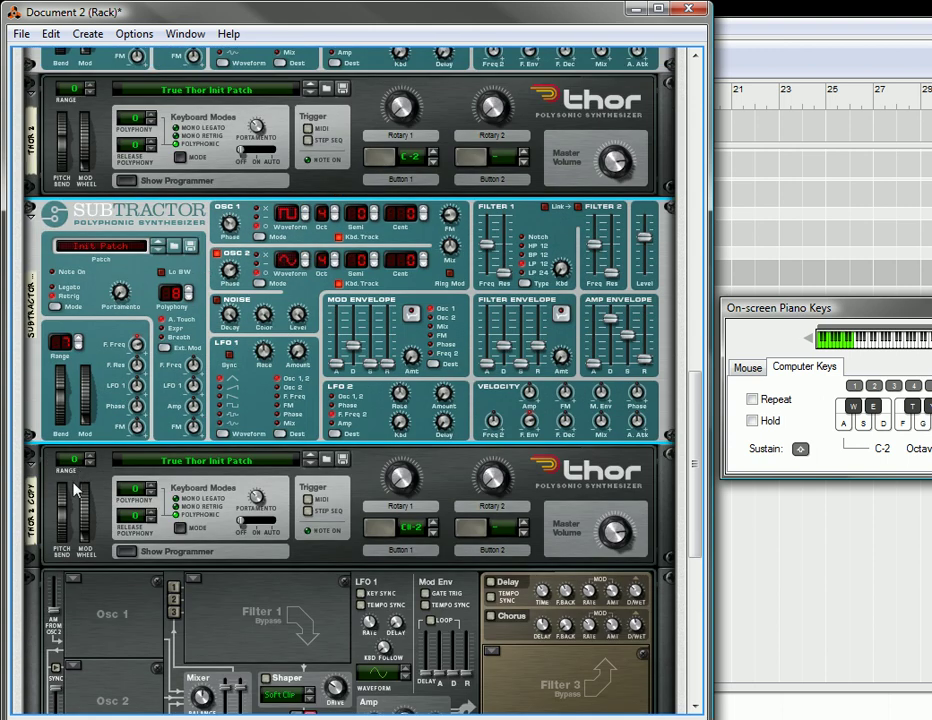
Step: Hide the Thor copy's programmer, then play C-2 to test the original Thor
{"action": "left_click", "coordinate": [125, 551]}
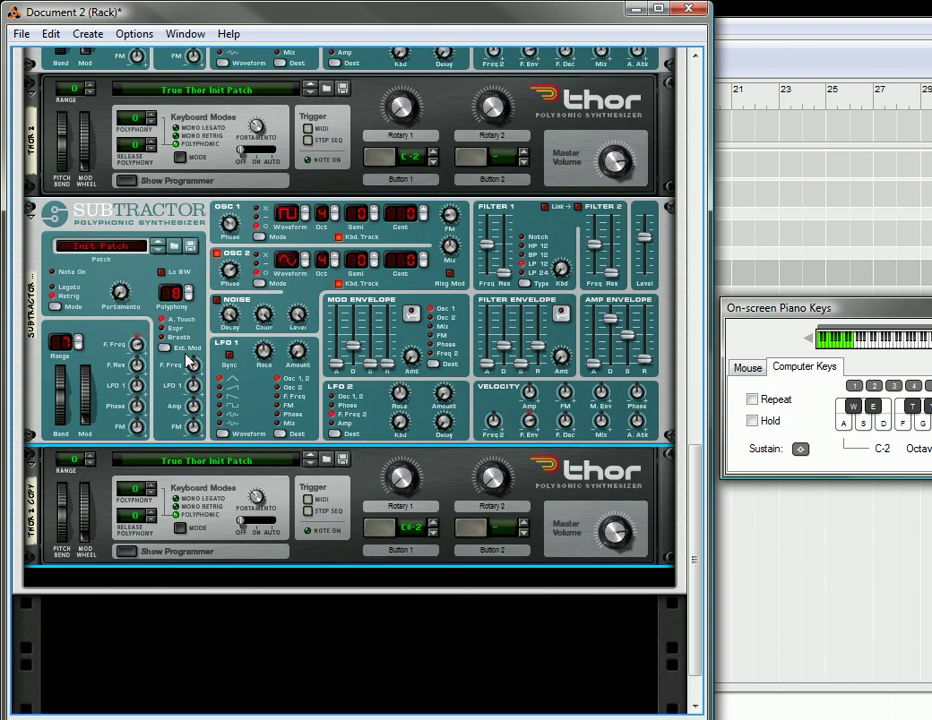
{"action": "scroll", "coordinate": [191, 358], "scroll_direction": "up", "scroll_amount": 3}
{"action": "scroll", "coordinate": [280, 415], "scroll_direction": "up", "scroll_amount": 6}
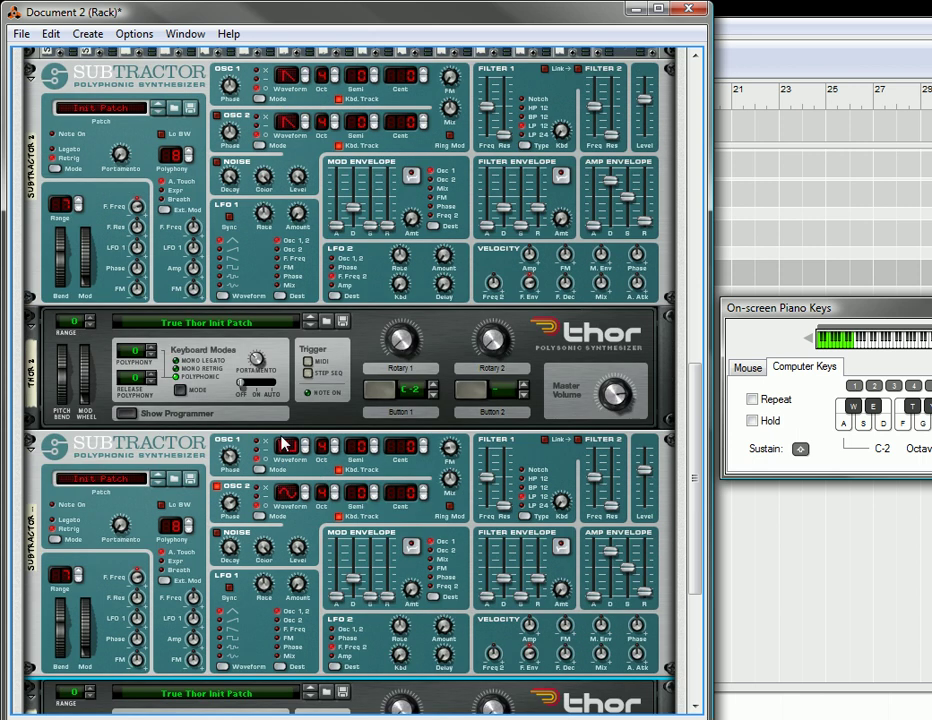
{"action": "scroll", "coordinate": [282, 444], "scroll_direction": "down", "scroll_amount": 6}
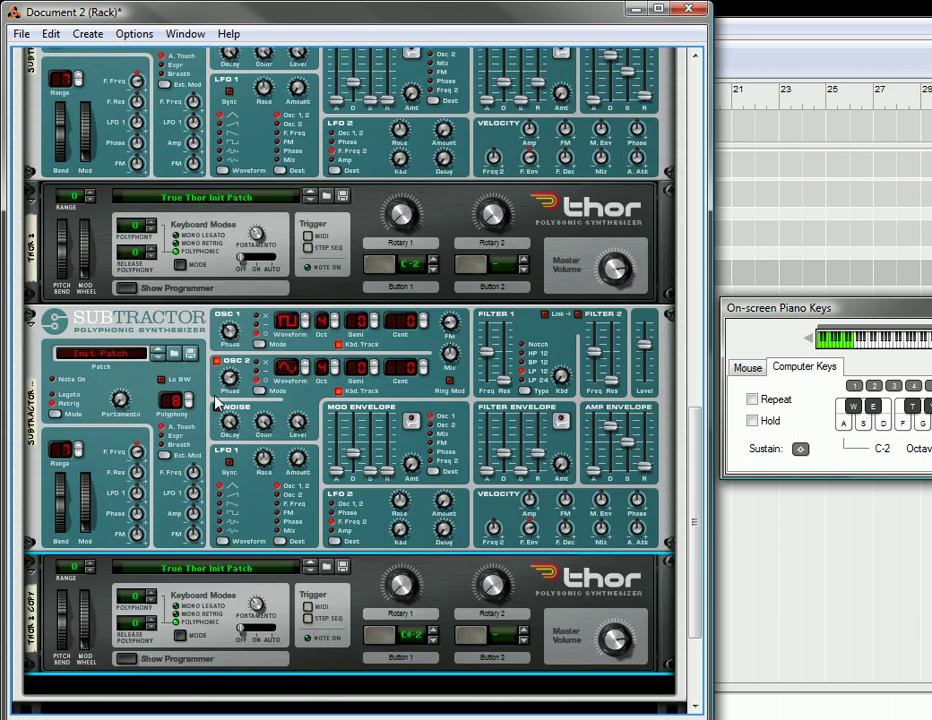
{"action": "scroll", "coordinate": [220, 370], "scroll_direction": "up", "scroll_amount": 3}
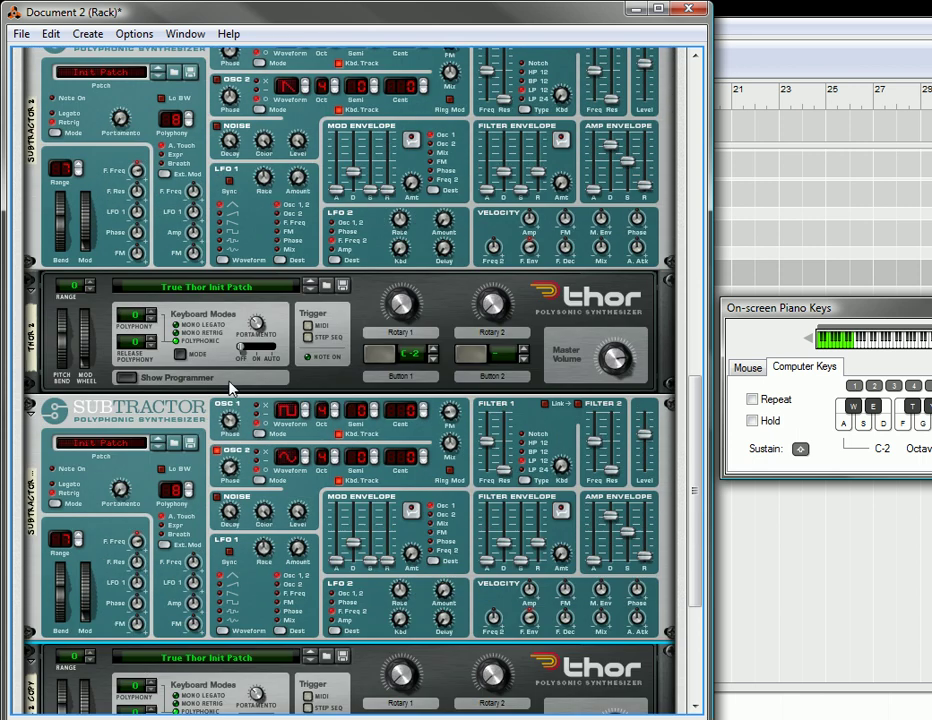
{"action": "scroll", "coordinate": [230, 350], "scroll_direction": "up", "scroll_amount": 5}
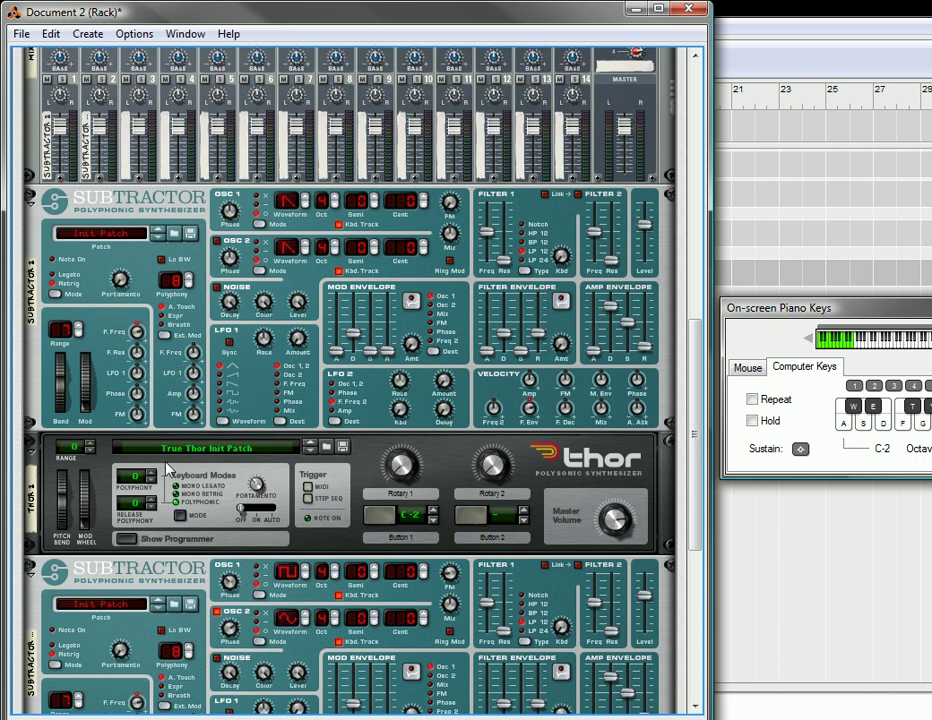
{"action": "scroll", "coordinate": [190, 445], "scroll_direction": "down", "scroll_amount": 4}
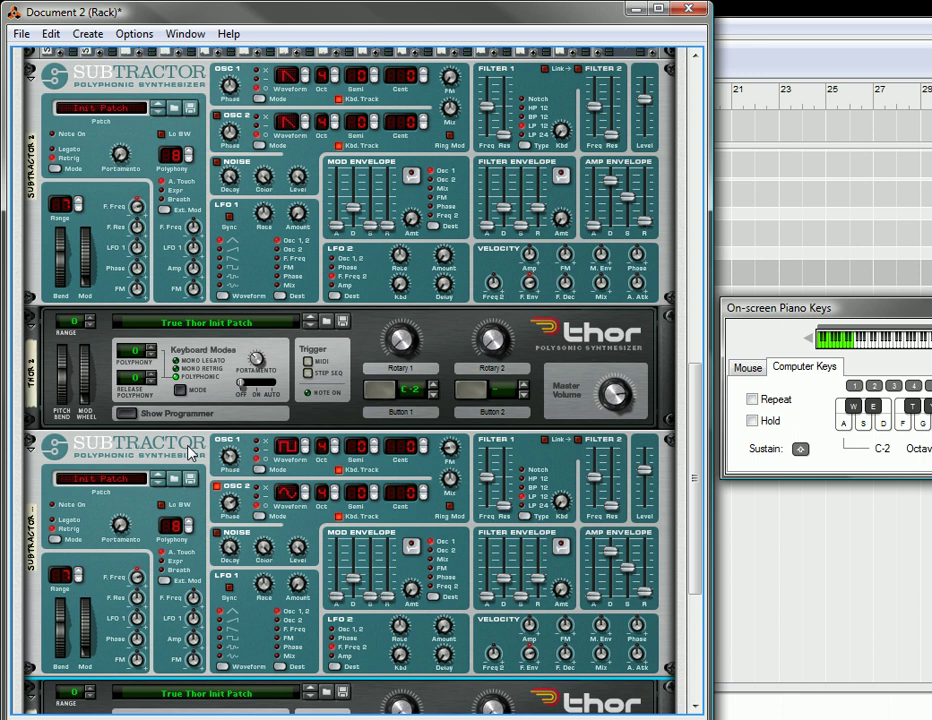
{"action": "key", "text": "a"}
Step: Scroll up to Combinator 2's Key Mapping panel showing Mixer 1, both SubTractors and both Thors
{"action": "scroll", "coordinate": [96, 414], "scroll_direction": "down", "scroll_amount": 3}
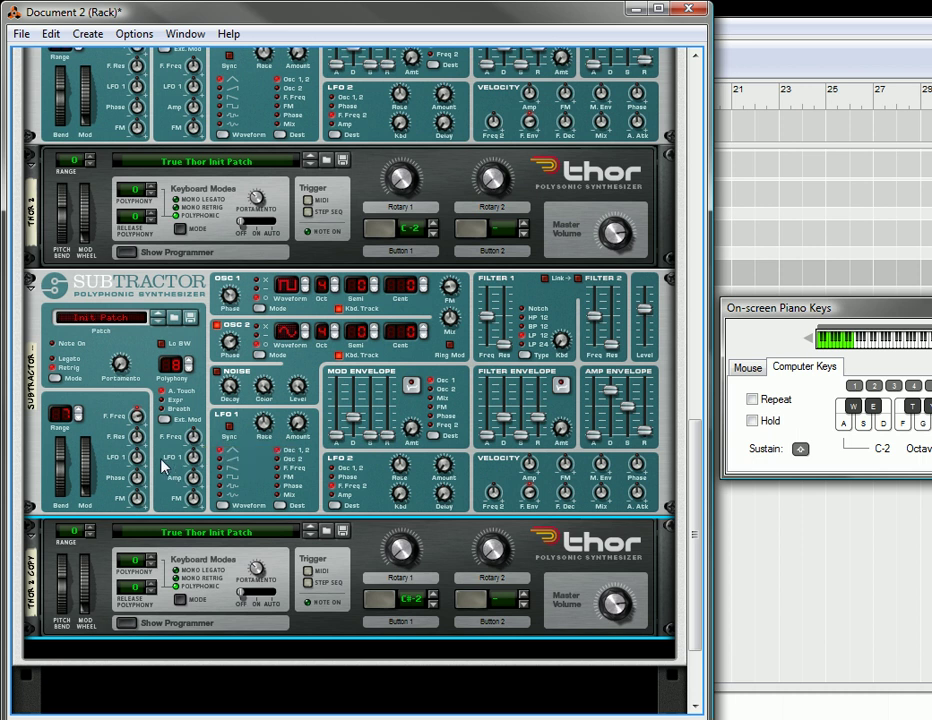
{"action": "scroll", "coordinate": [160, 466], "scroll_direction": "up", "scroll_amount": 8}
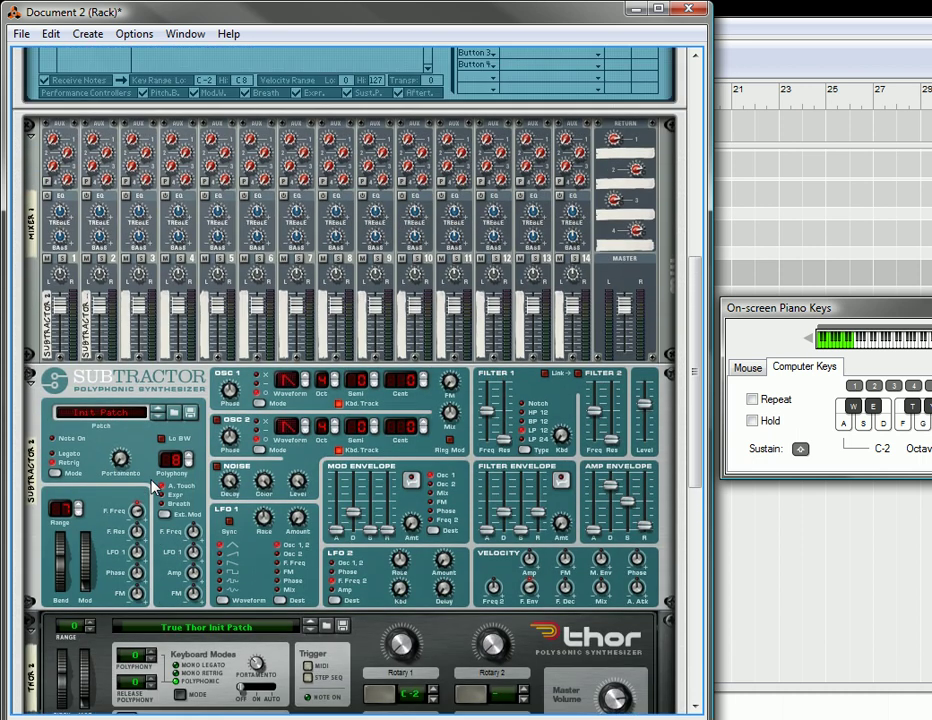
{"action": "scroll", "coordinate": [152, 485], "scroll_direction": "up", "scroll_amount": 8}
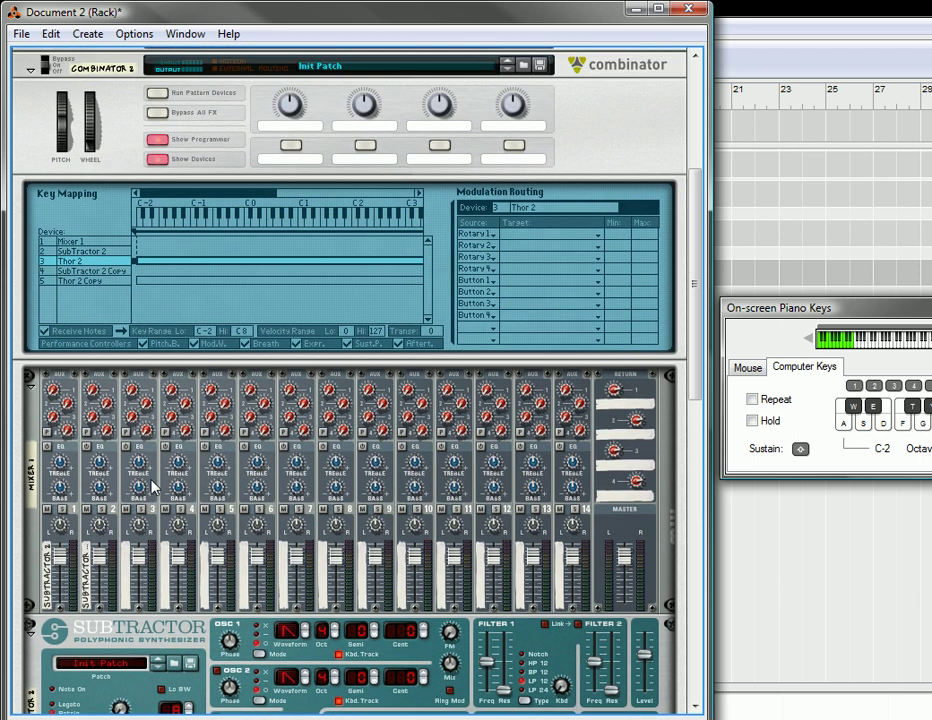